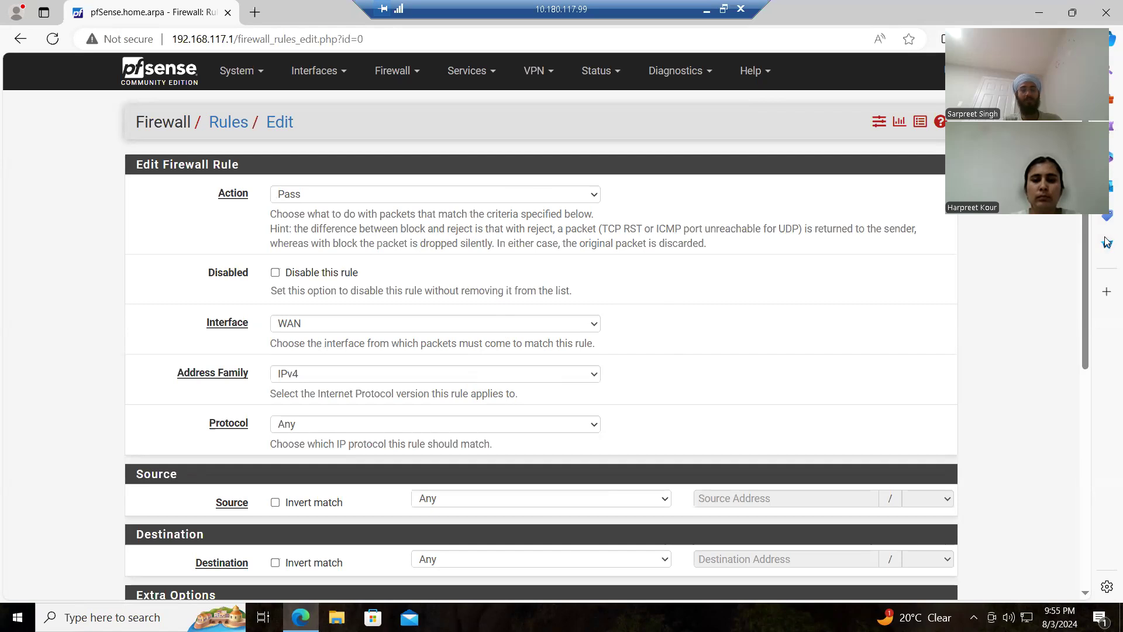
# Step: Review the settings of the existing WAN pass rule described as Allow IPSec Traffic
pyautogui.moveTo(1083, 229); pyautogui.dragTo(1091, 363)
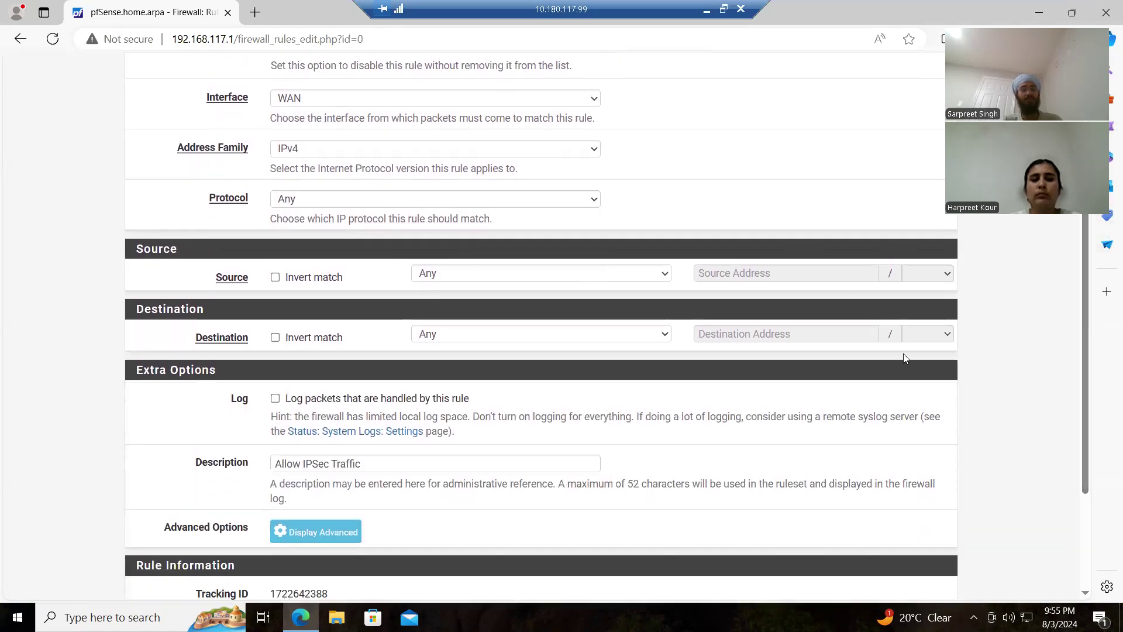
pyautogui.moveTo(1083, 326); pyautogui.dragTo(1085, 417)
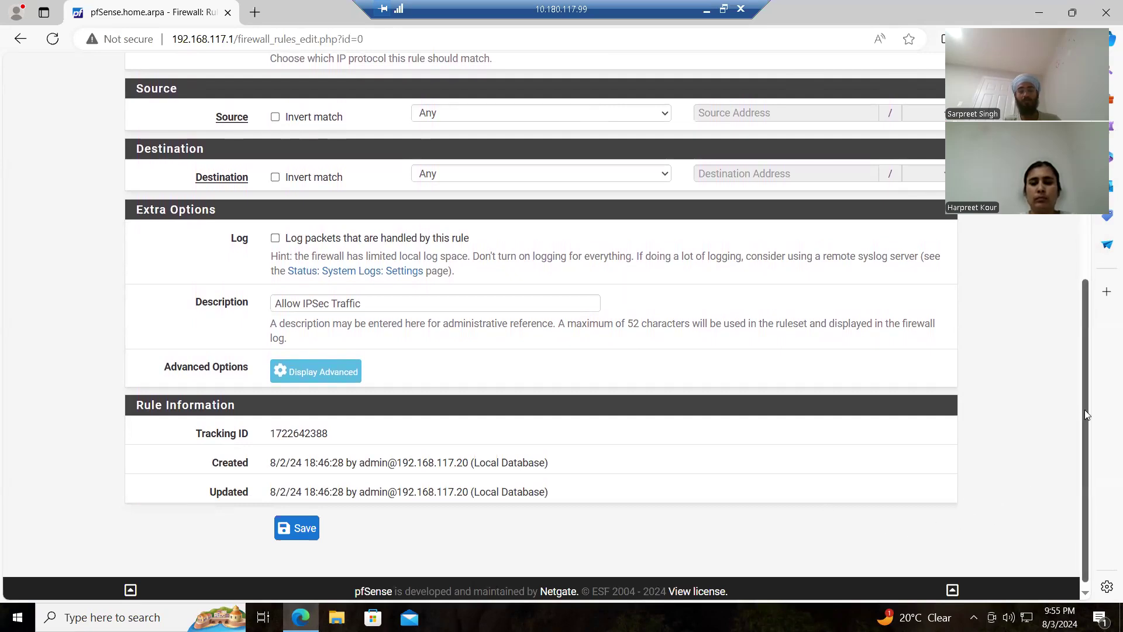
pyautogui.scroll(3, 1083, 397)
pyautogui.scroll(3, 1066, 261)
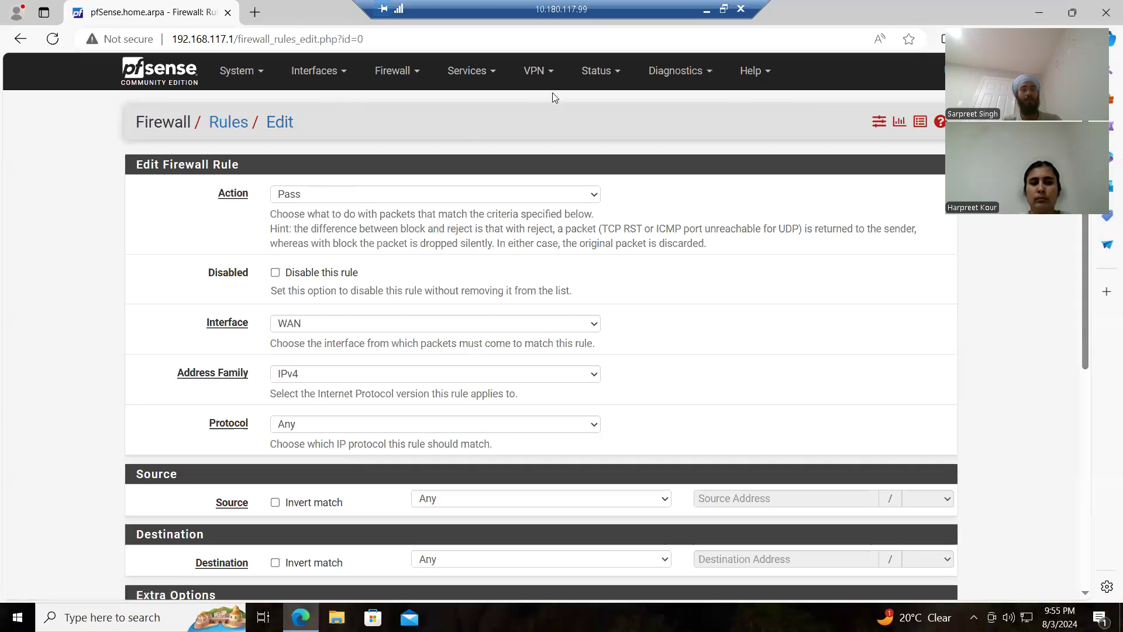
# Step: Start a new pass rule at the beginning of the IPsec firewall rule list, with its protocol set to Any
pyautogui.click(392, 71)
pyautogui.click(401, 148)
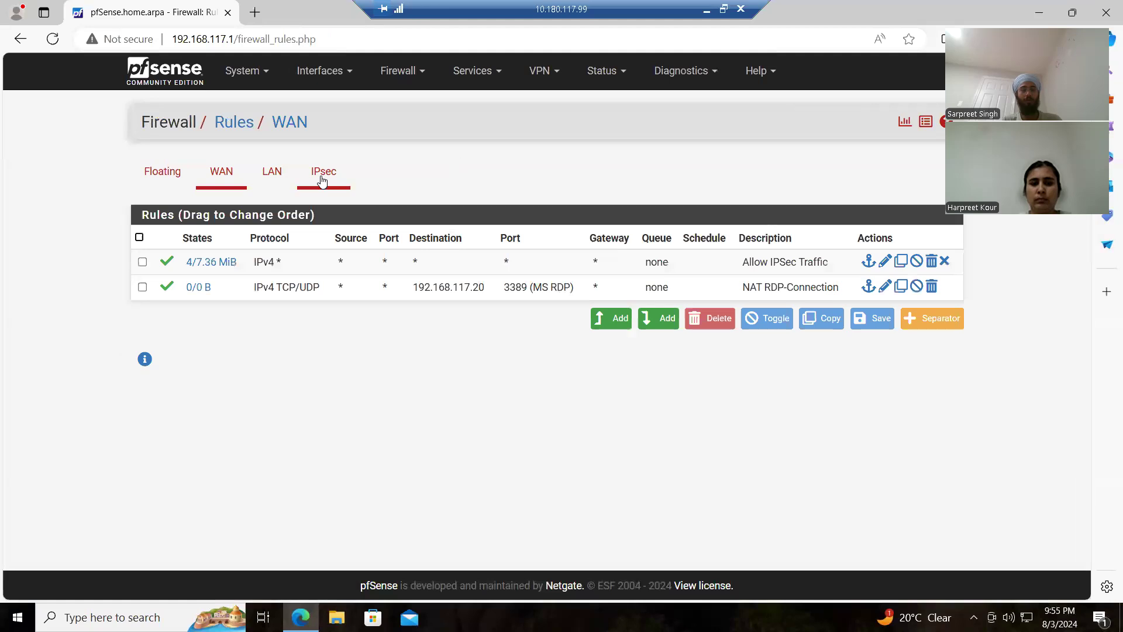
pyautogui.click(322, 180)
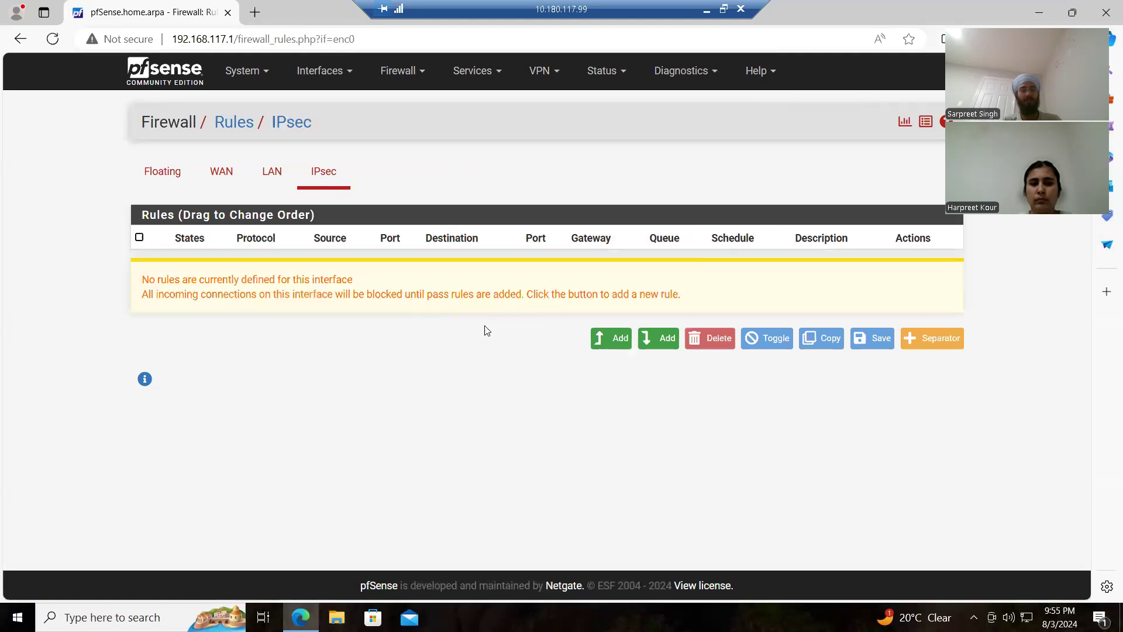
pyautogui.click(607, 340)
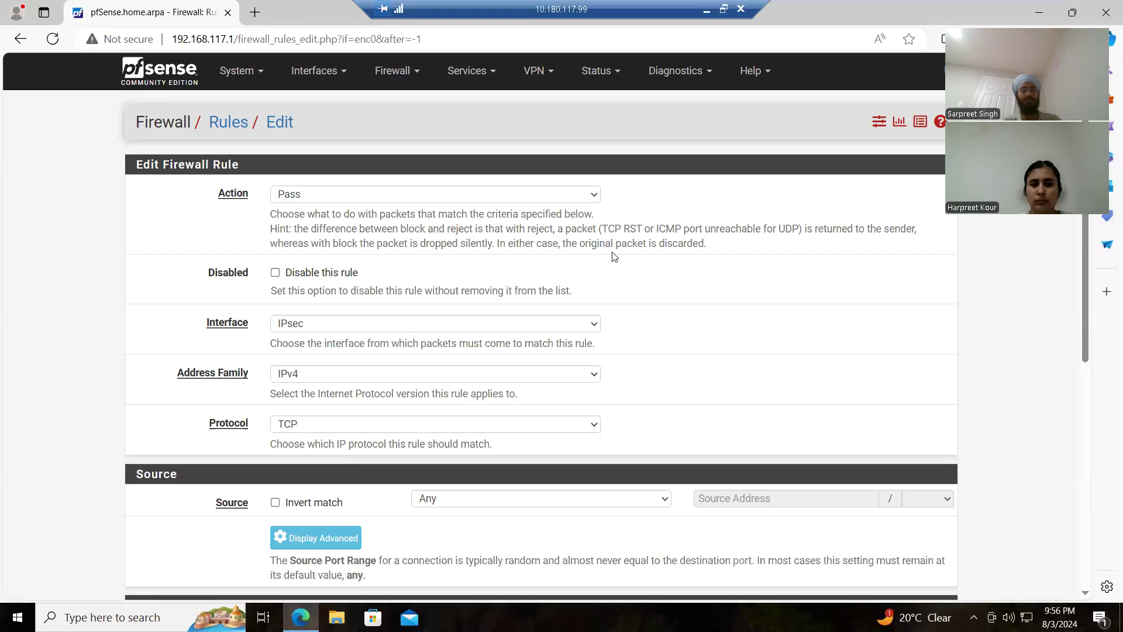
pyautogui.scroll(-1, 936, 252)
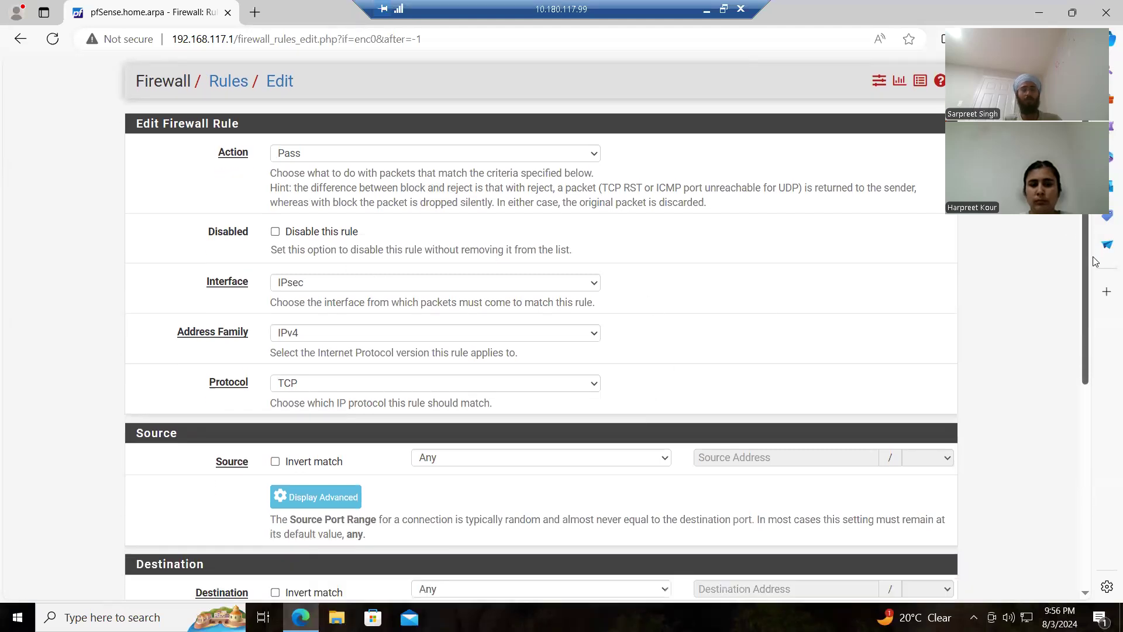
pyautogui.click(586, 343)
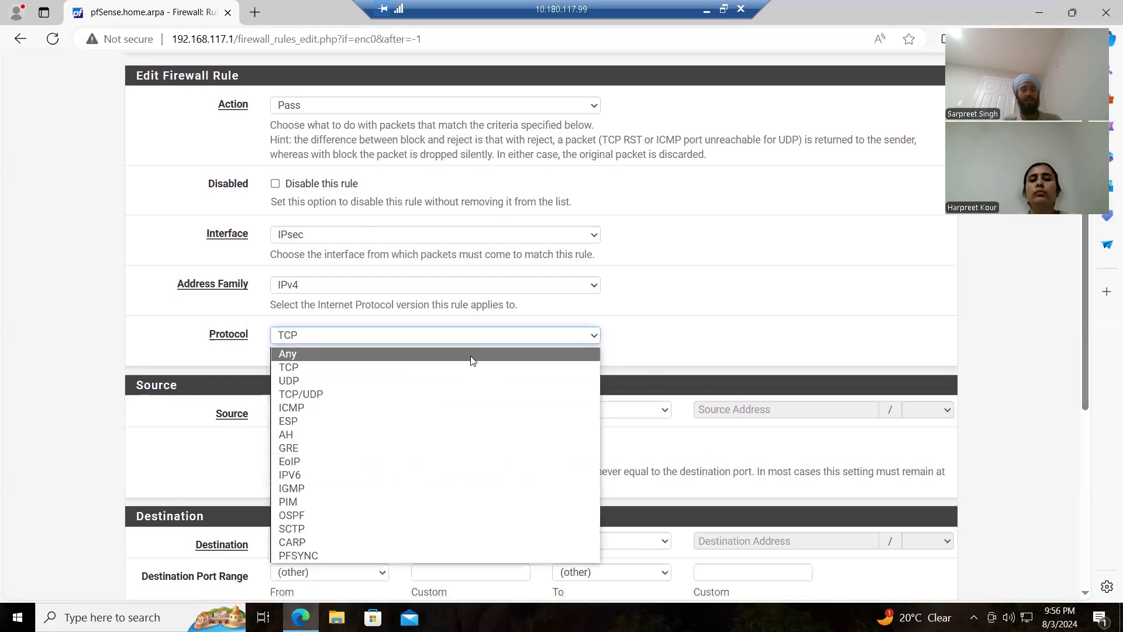
pyautogui.click(471, 354)
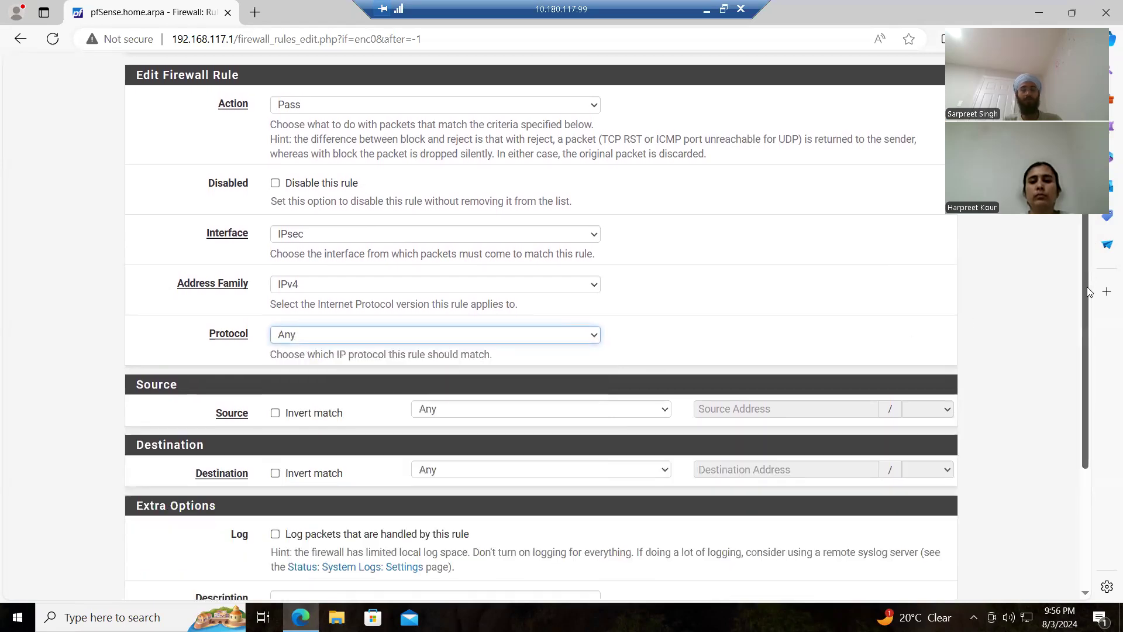
# Step: Save the new IPsec firewall rule and apply the changes
pyautogui.scroll(-3, 1088, 270)
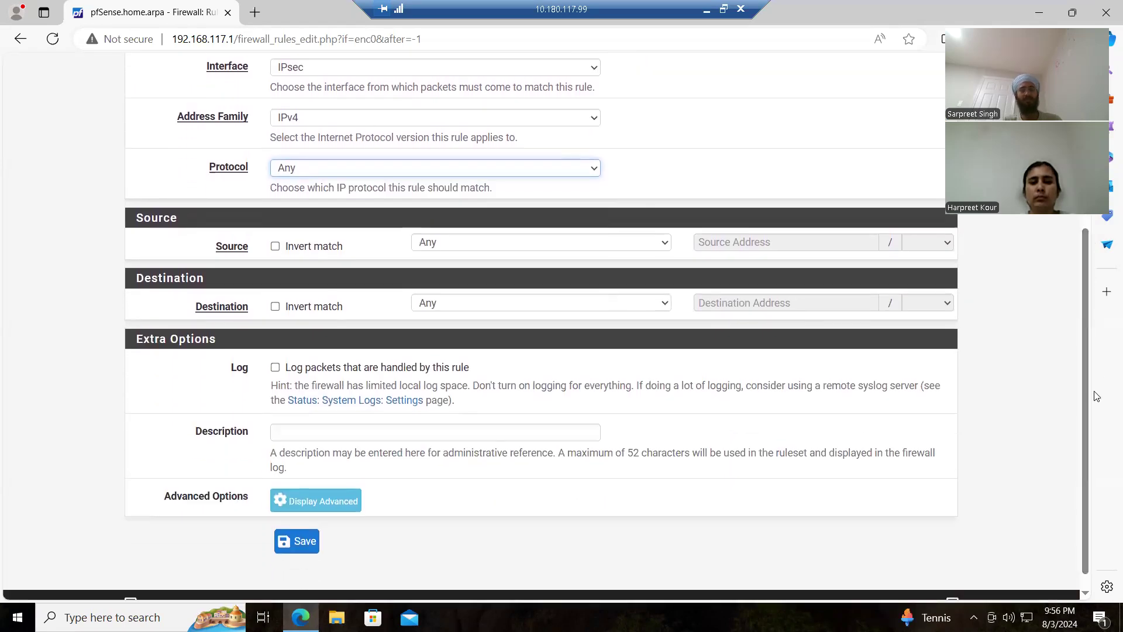
pyautogui.click(298, 542)
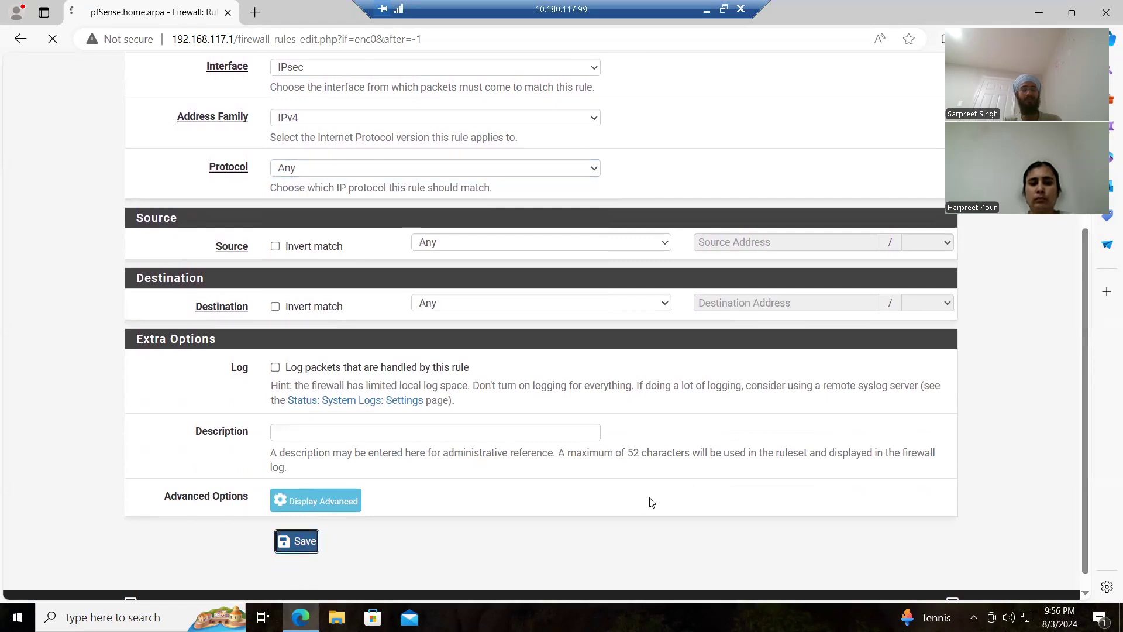
pyautogui.click(913, 182)
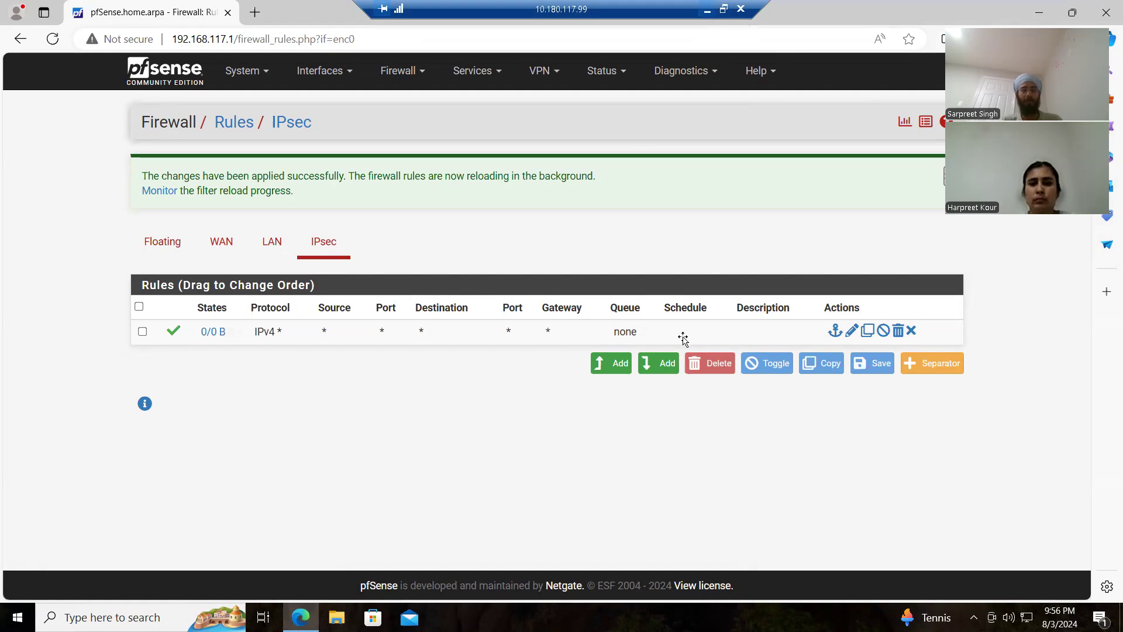
# Step: Switch to the 10.180.117.199 remote desktop session and open IPFire's Firewall Rules page
pyautogui.click(707, 10)
pyautogui.moveTo(604, 617)
pyautogui.click(658, 566)
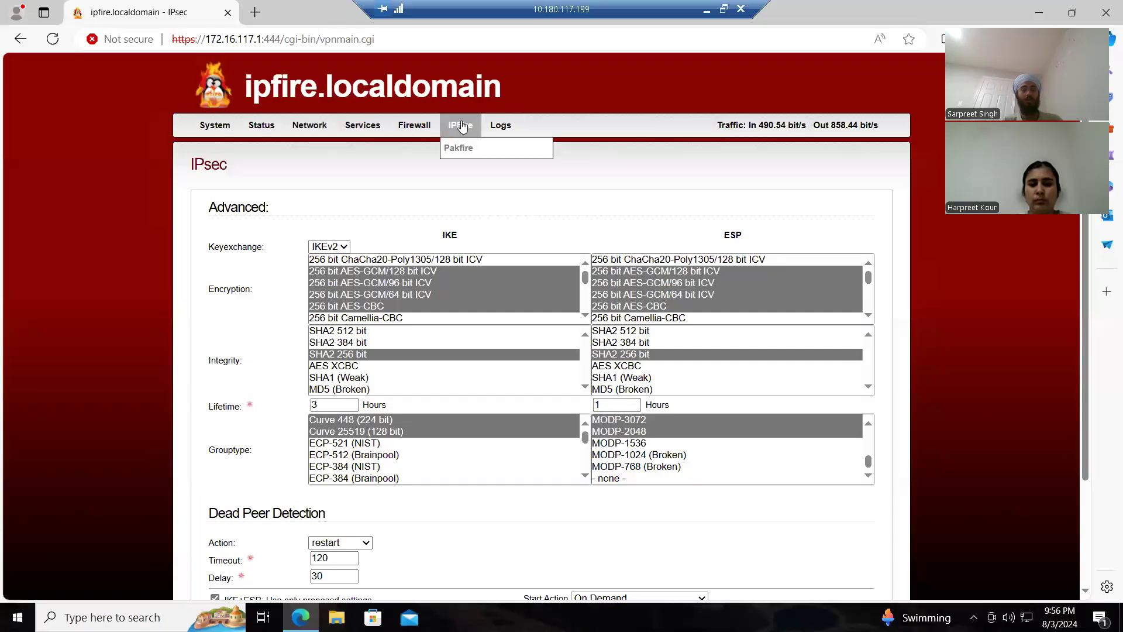
pyautogui.moveTo(413, 128)
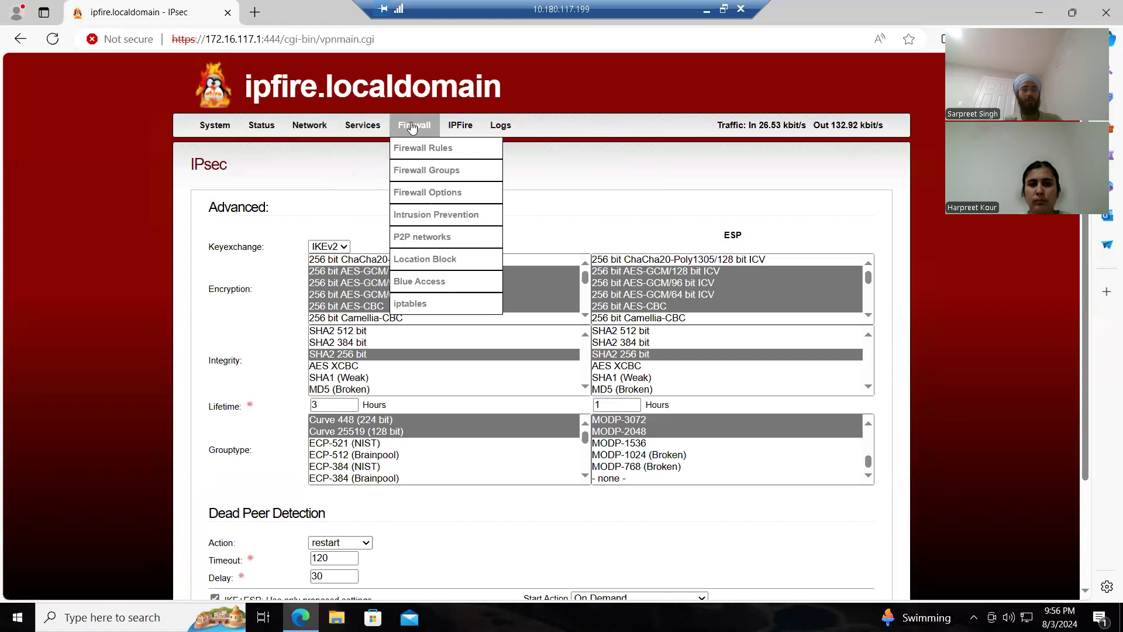
pyautogui.click(425, 149)
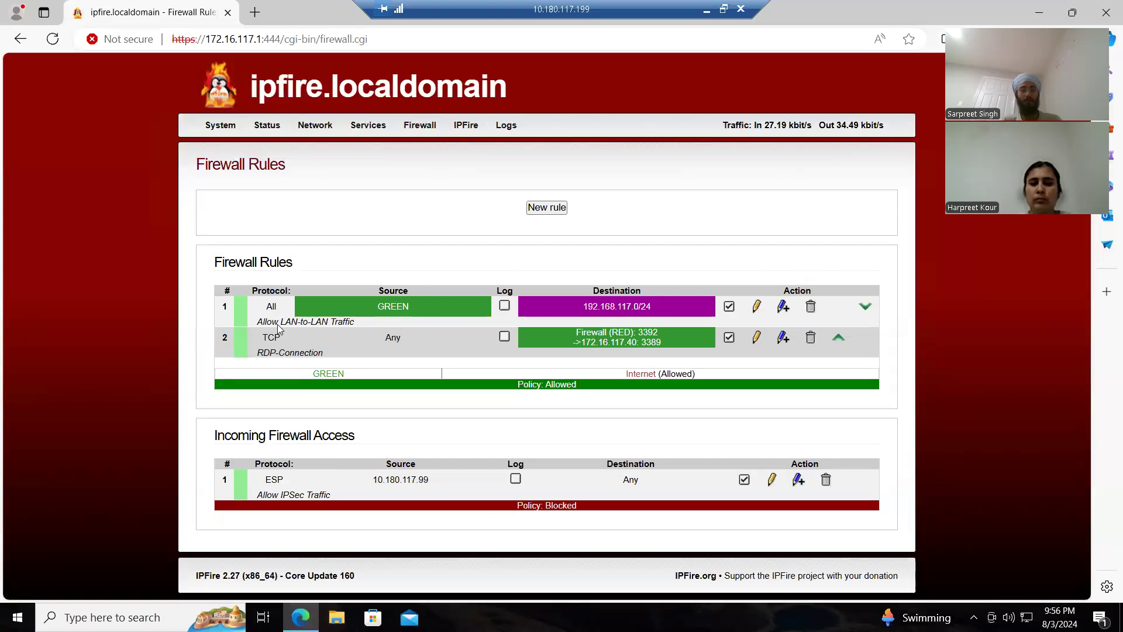
# Step: Open the Allow LAN-to-LAN Traffic rule and review its source, destination, protocol and additional settings
pyautogui.click(757, 307)
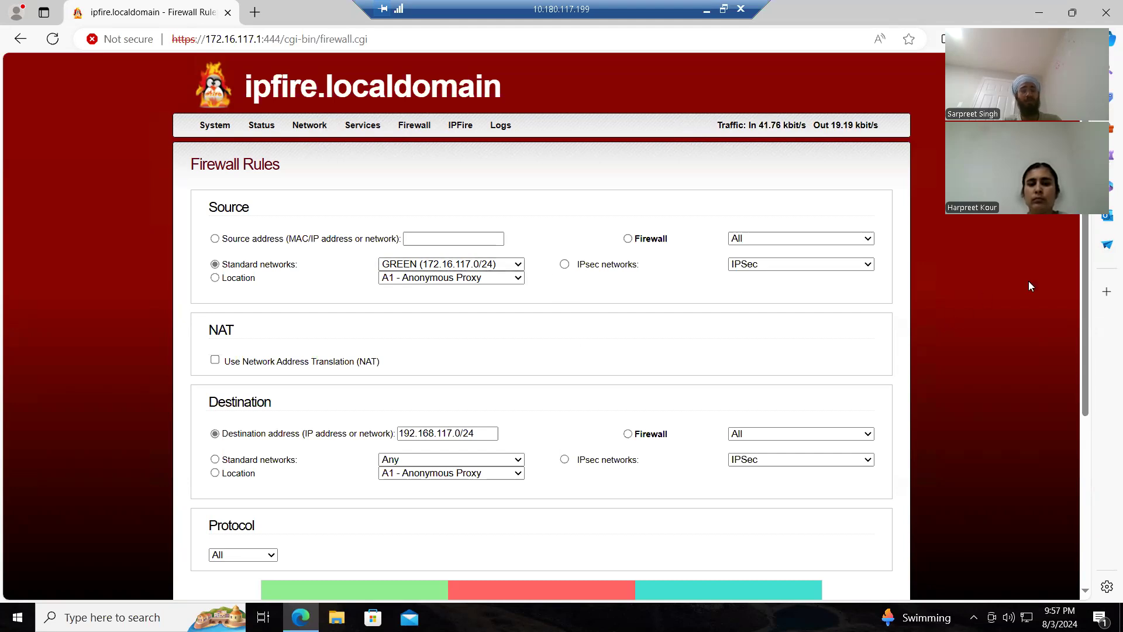
pyautogui.scroll(-1, 1088, 273)
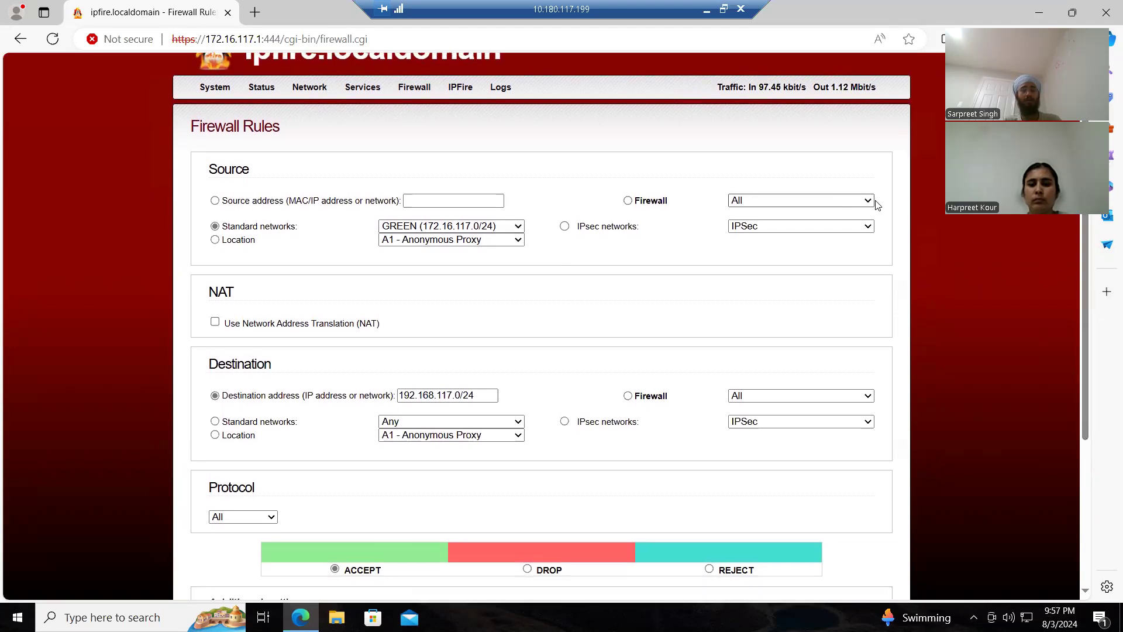
pyautogui.click(858, 204)
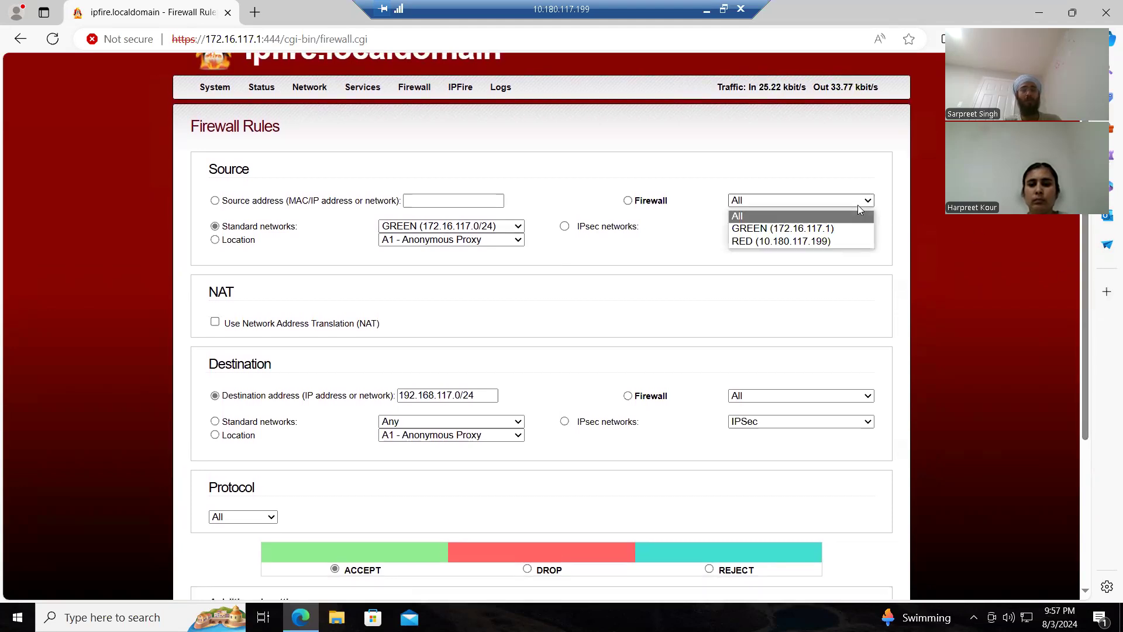
pyautogui.click(857, 204)
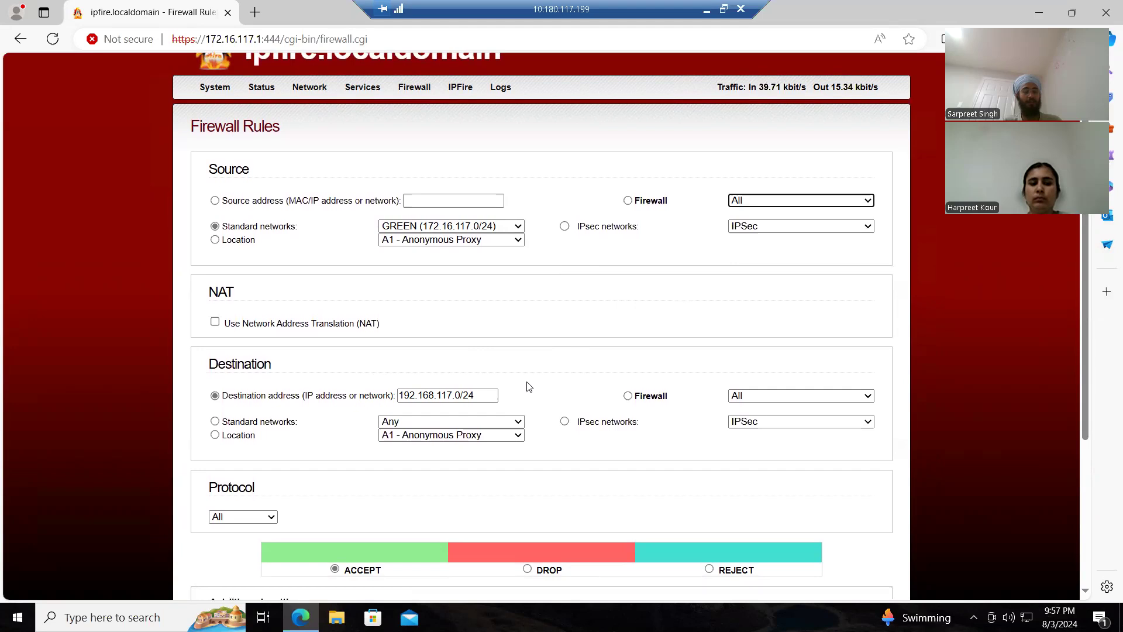
pyautogui.scroll(-3, 528, 383)
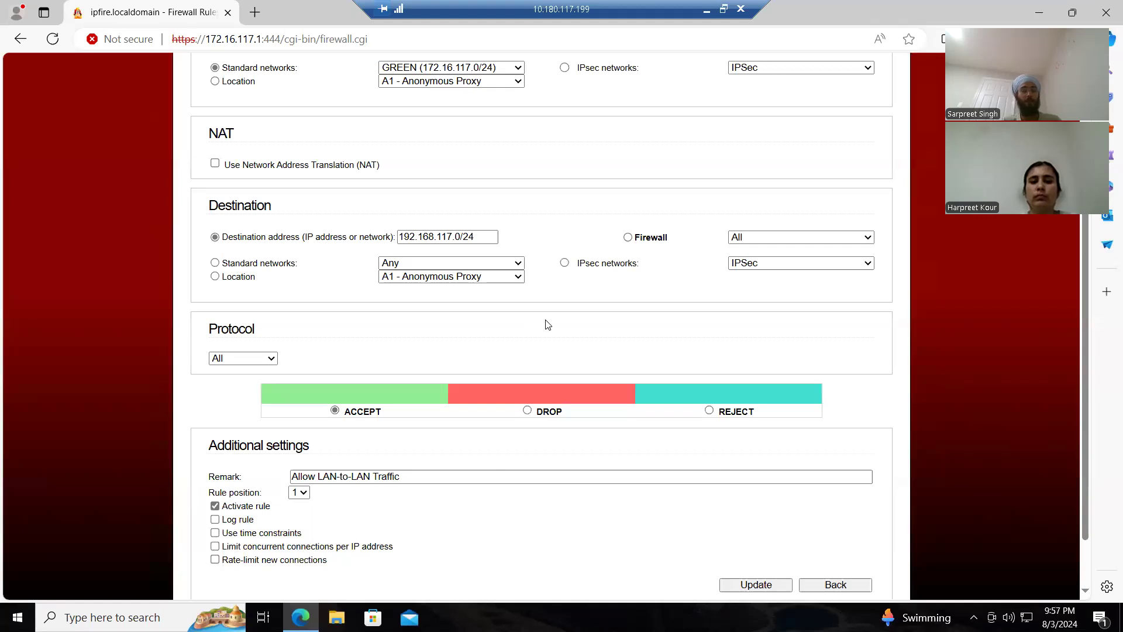
pyautogui.scroll(-2, 548, 325)
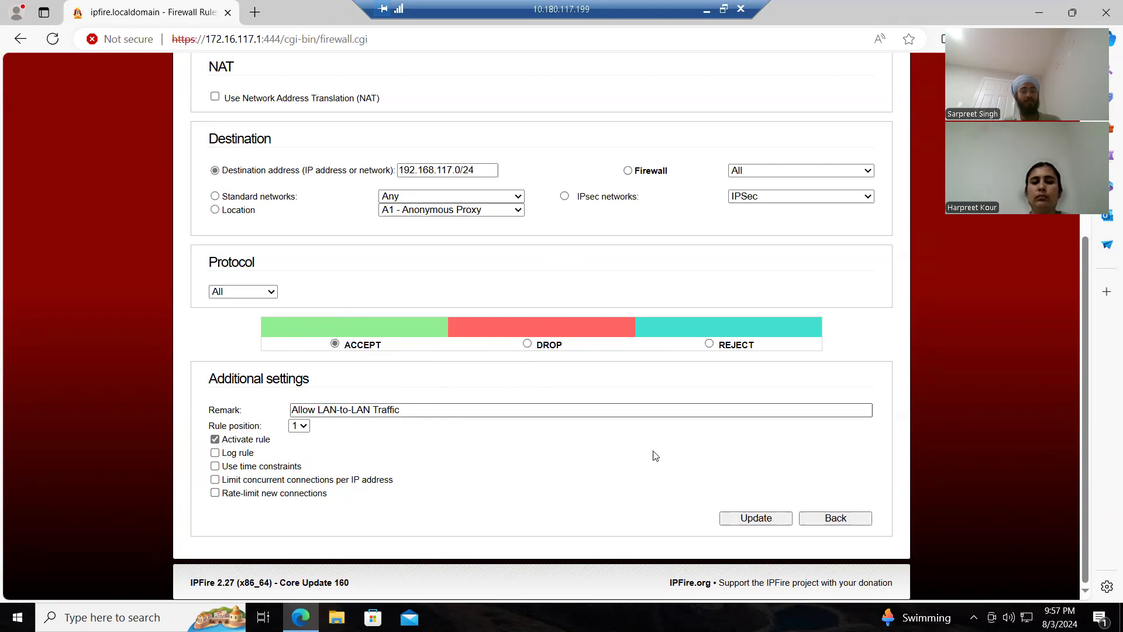
pyautogui.scroll(5, 917, 425)
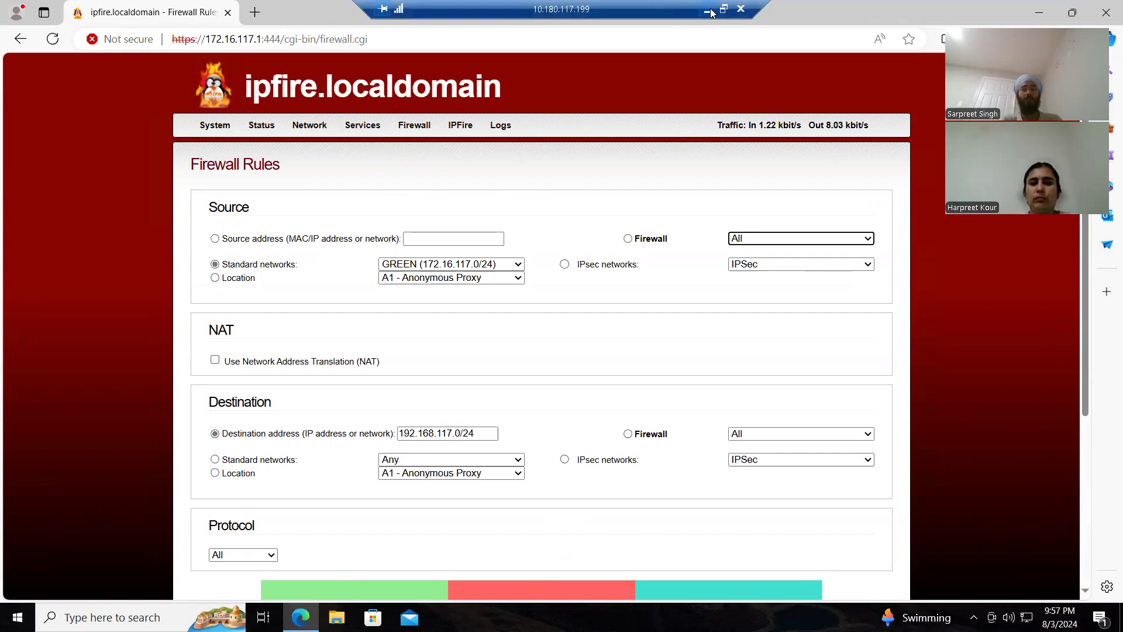
# Step: Switch to the PowerPoint presentation and go through the firewall setup slides to the Testing and Verification slide
pyautogui.hotkey('alt', 'Tab')
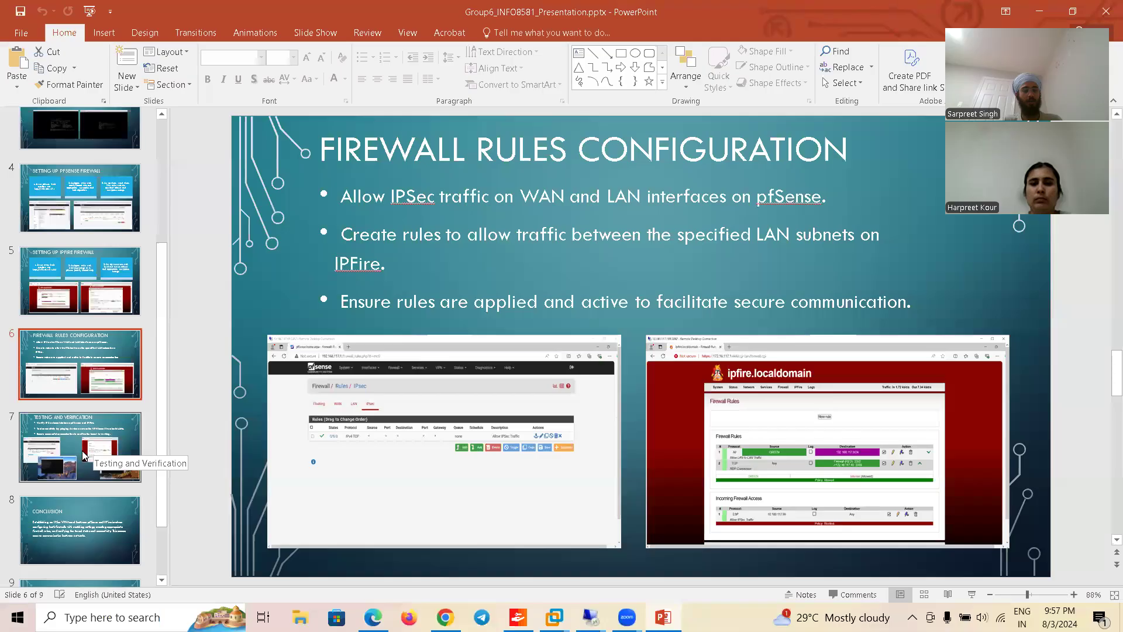
pyautogui.click(93, 451)
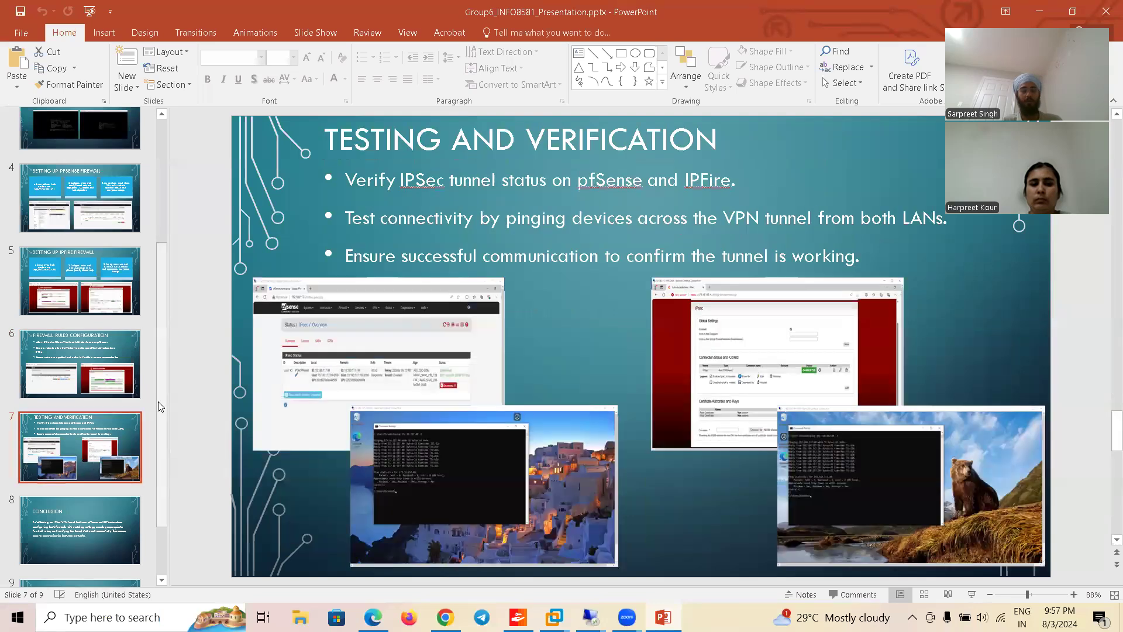
pyautogui.moveTo(163, 401); pyautogui.dragTo(163, 409)
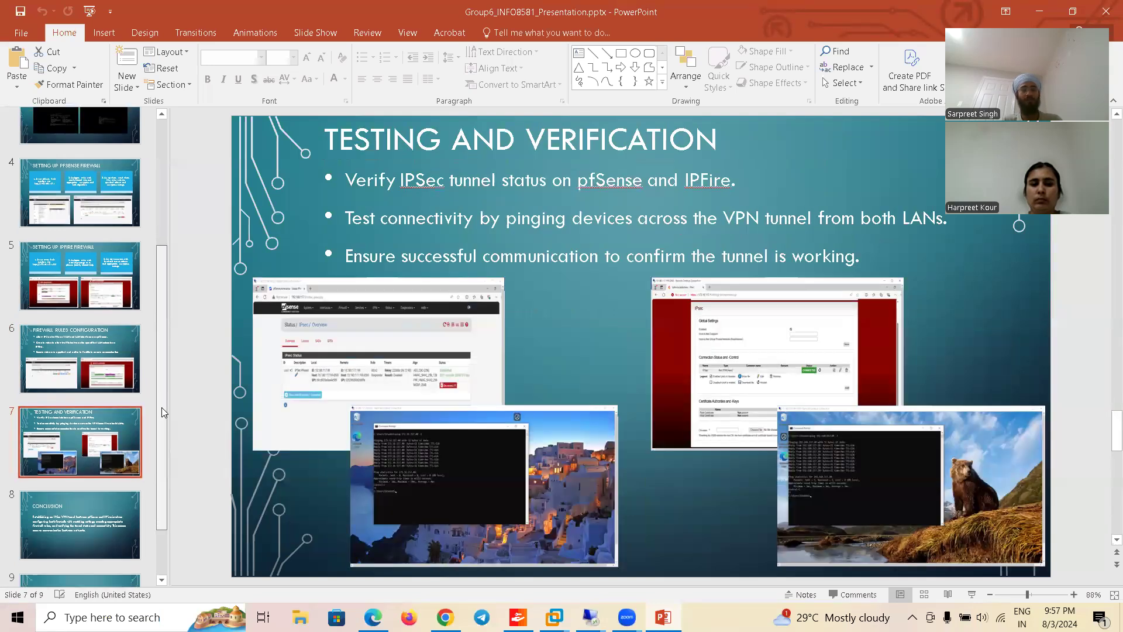
pyautogui.scroll(-1, 129, 289)
pyautogui.click(83, 170)
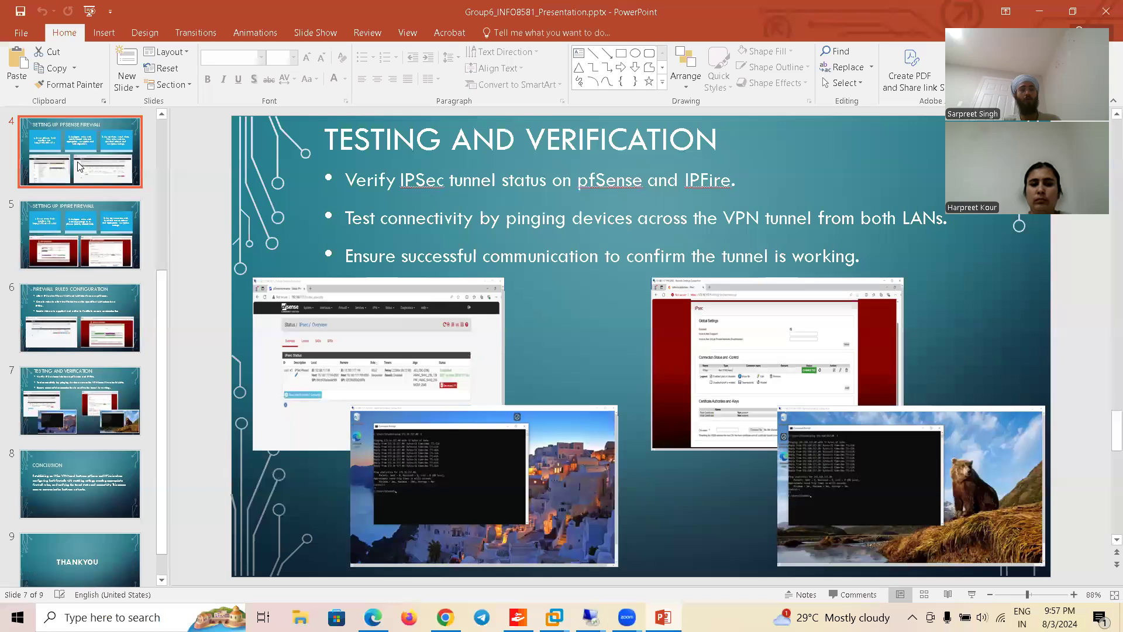
pyautogui.click(100, 226)
pyautogui.click(99, 301)
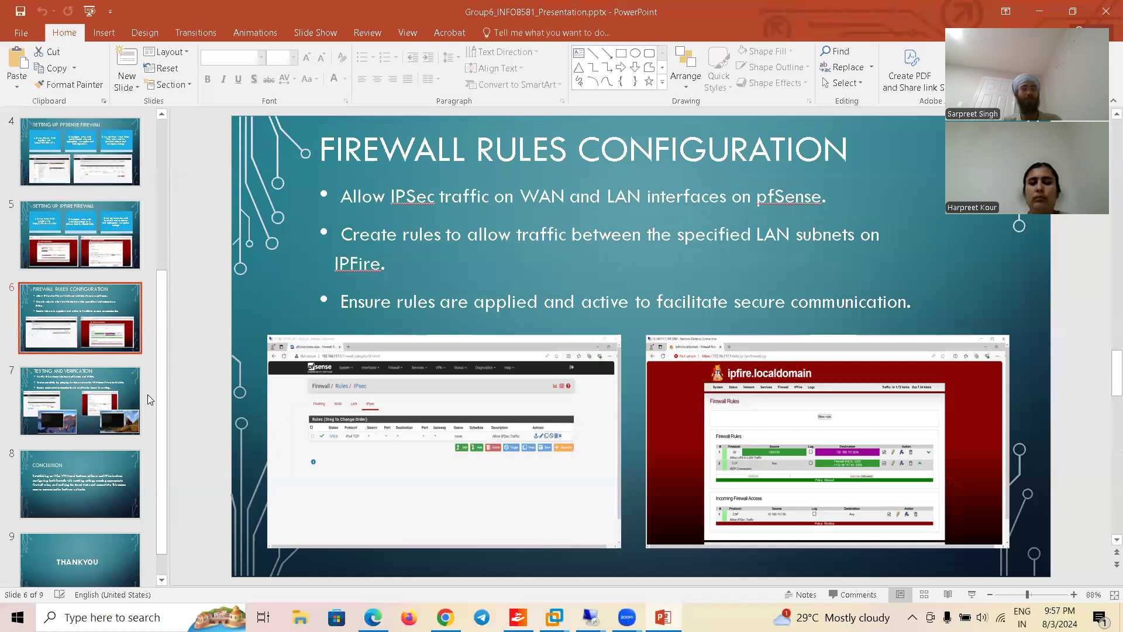
pyautogui.click(113, 408)
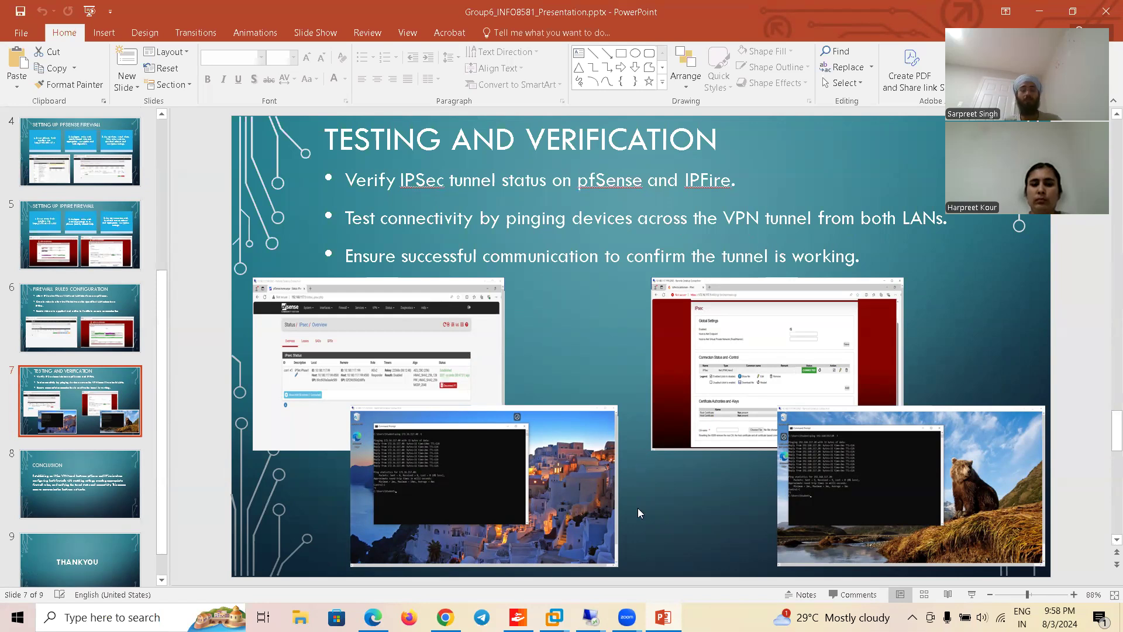
# Step: Switch to the 10.180.117.99 remote desktop session and check the tunnel's connection state on pfSense's IPsec status page
pyautogui.moveTo(591, 615)
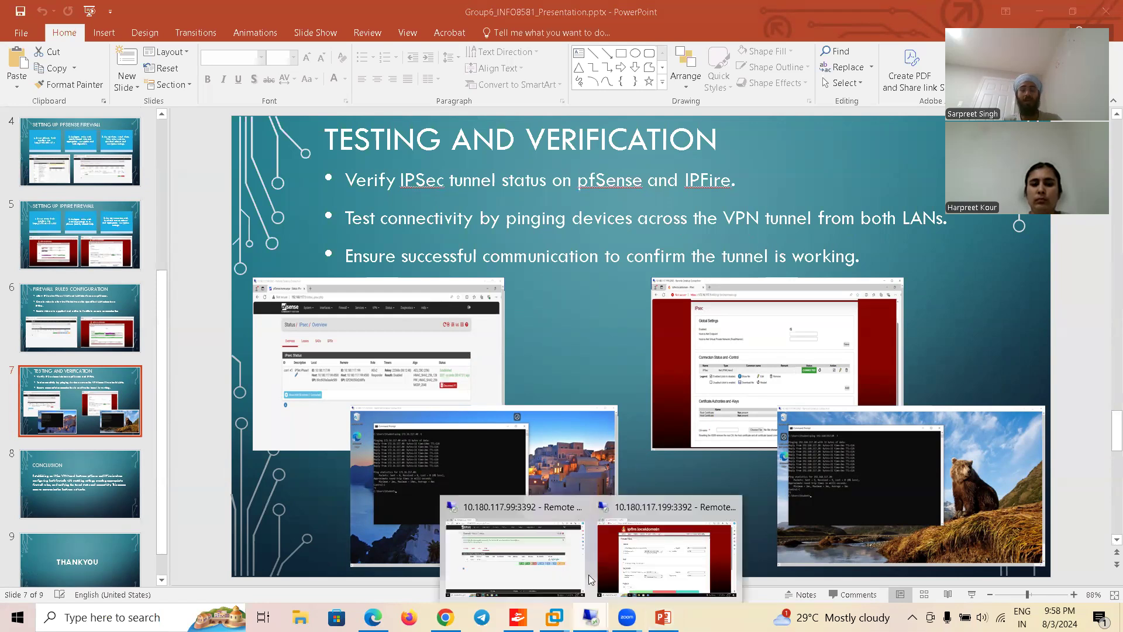
pyautogui.click(562, 548)
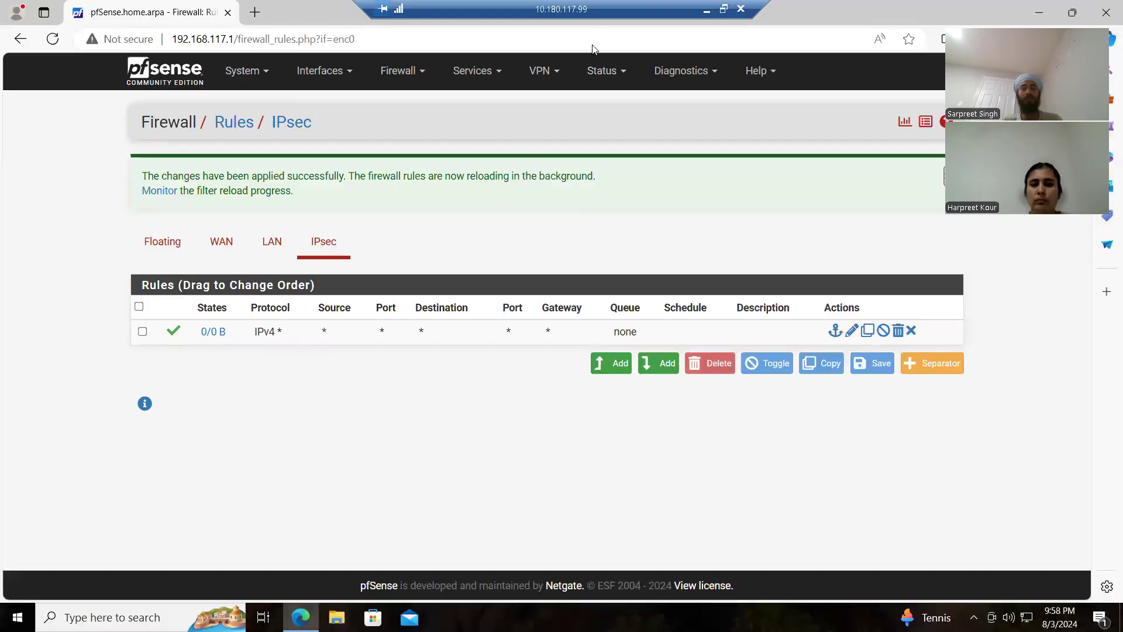
pyautogui.click(608, 71)
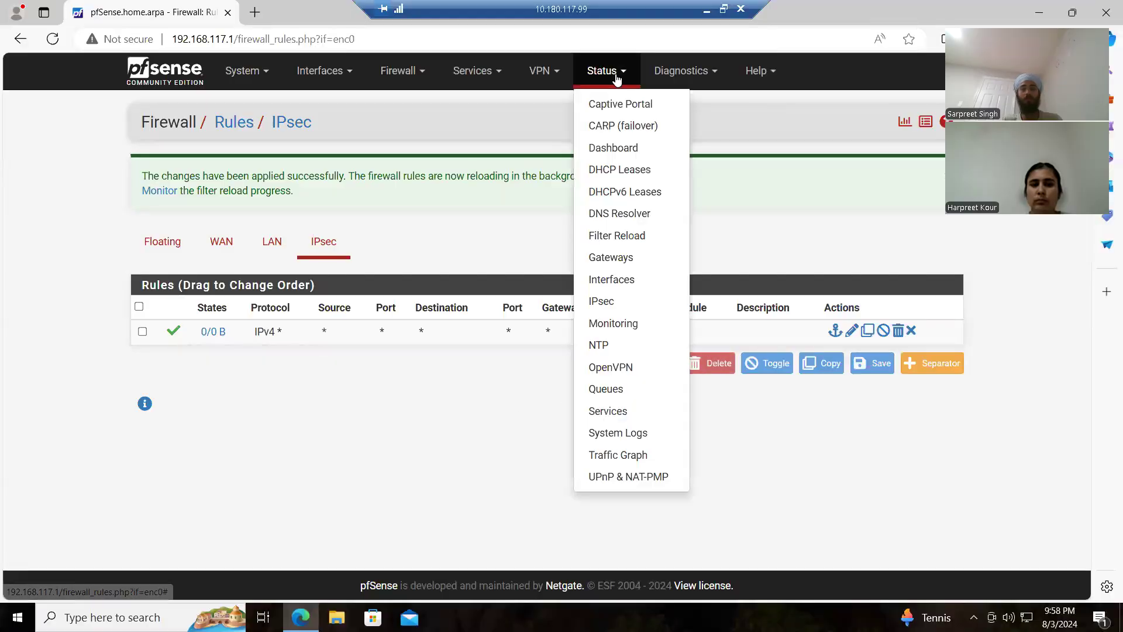
pyautogui.click(620, 303)
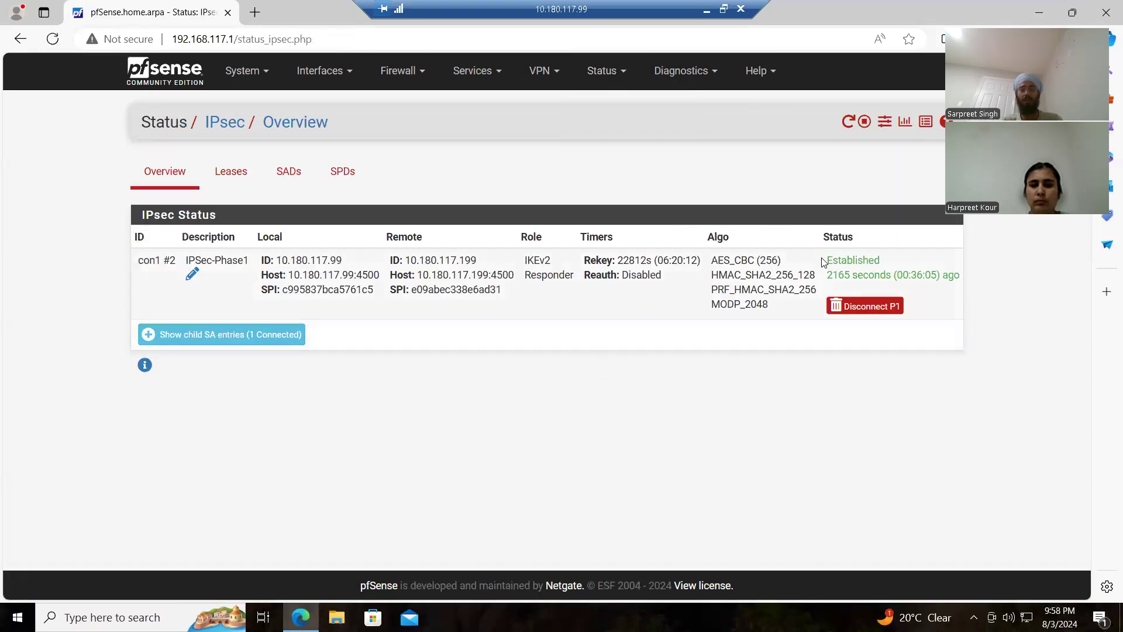
pyautogui.moveTo(823, 261); pyautogui.dragTo(877, 289)
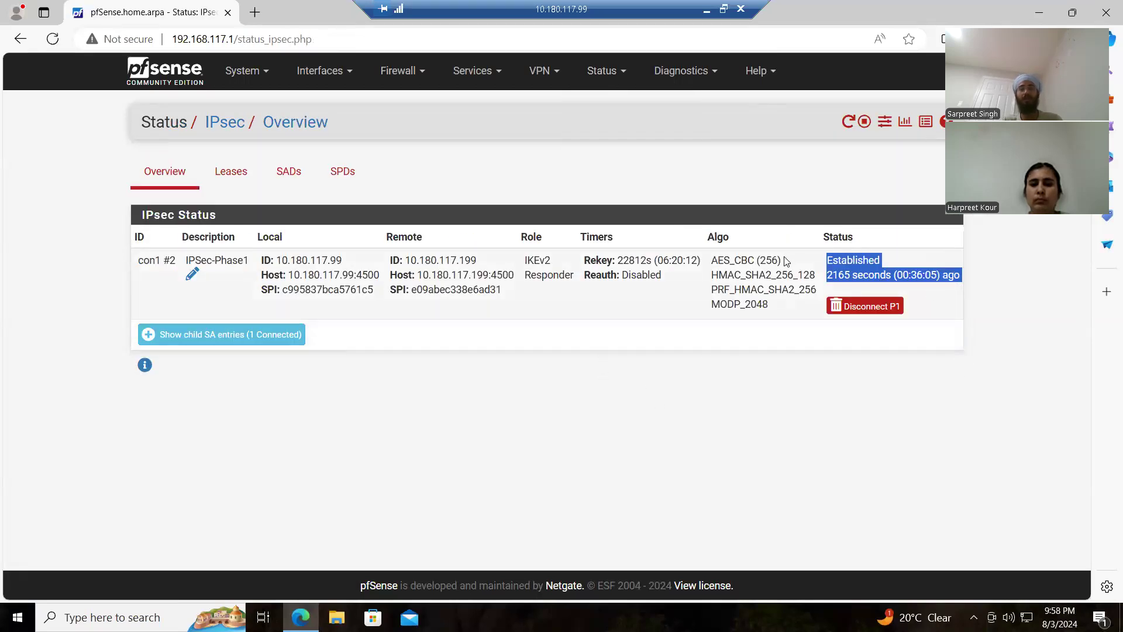
pyautogui.click(812, 443)
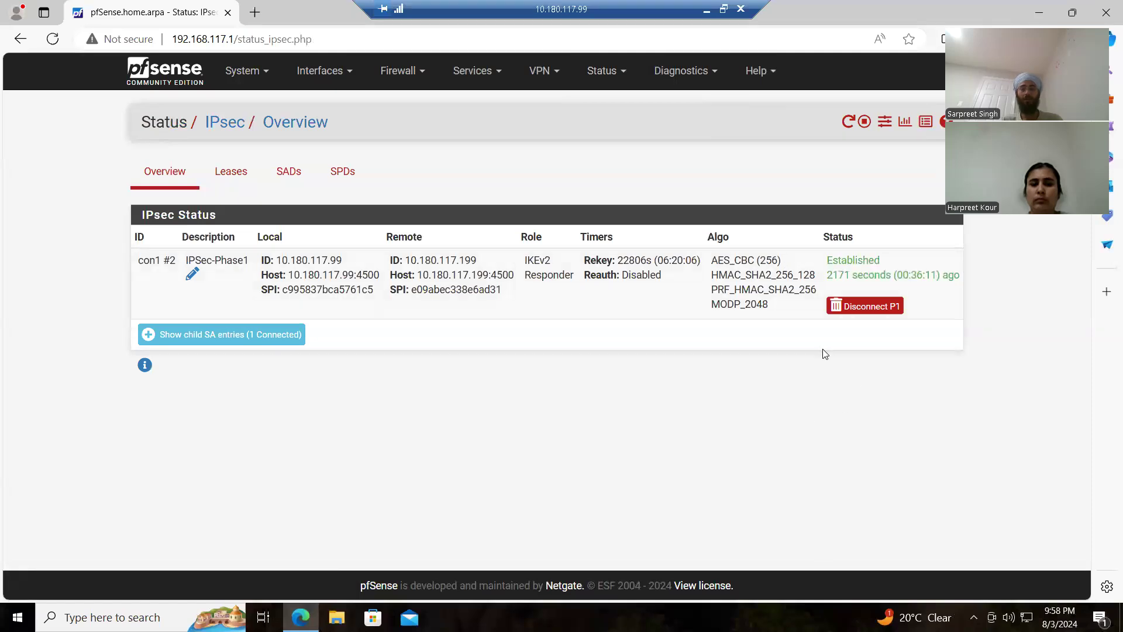
# Step: Disconnect the IPSec-Phase1 (con1) connection
pyautogui.click(881, 306)
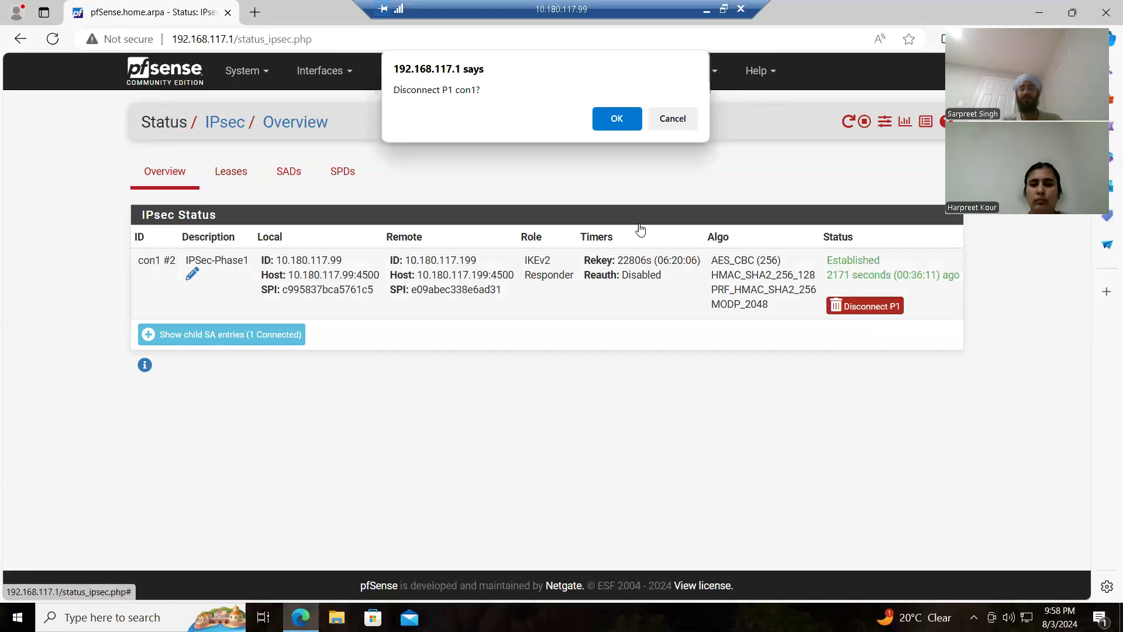
pyautogui.click(633, 123)
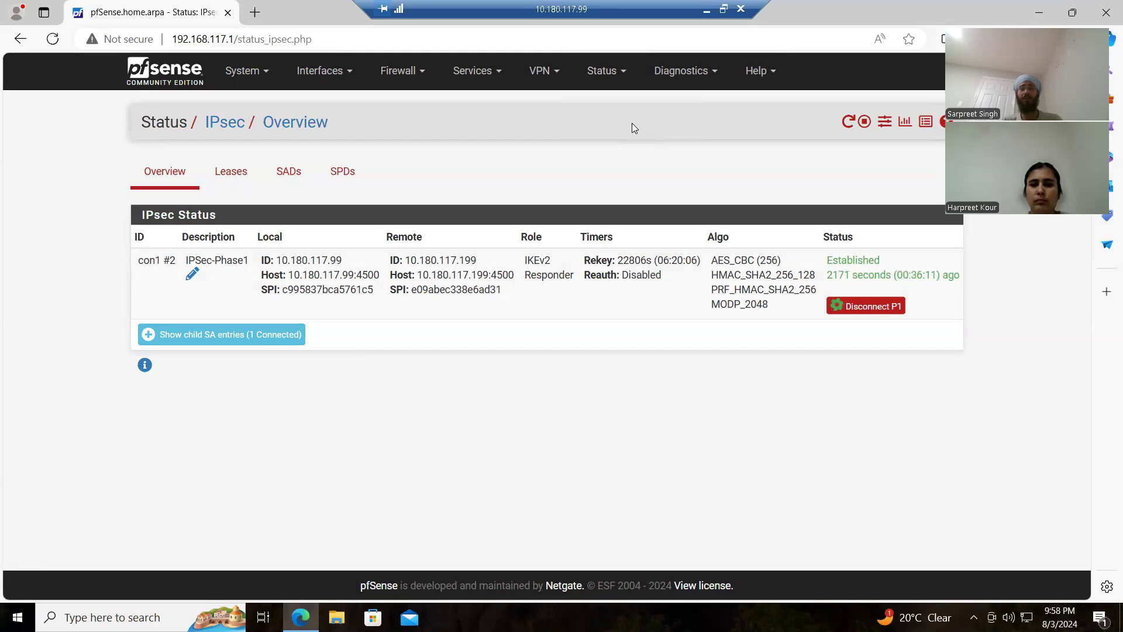
# Step: Switch to the 10.180.117.199 remote desktop session and open IPFire's IPsec settings page
pyautogui.click(708, 13)
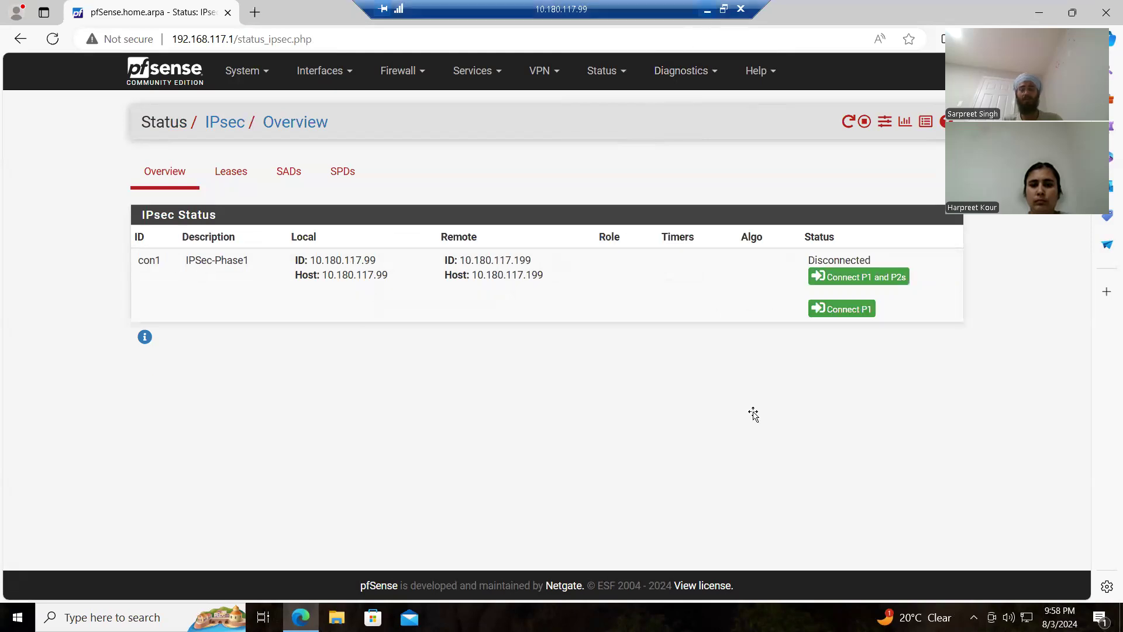
pyautogui.click(597, 618)
pyautogui.click(657, 556)
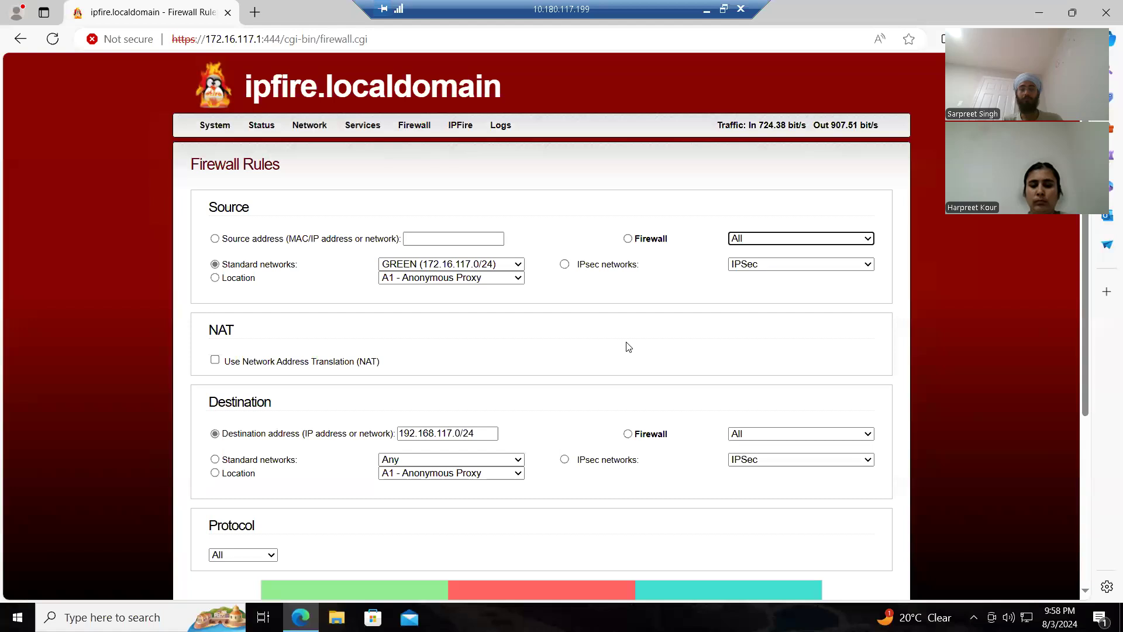
pyautogui.click(363, 124)
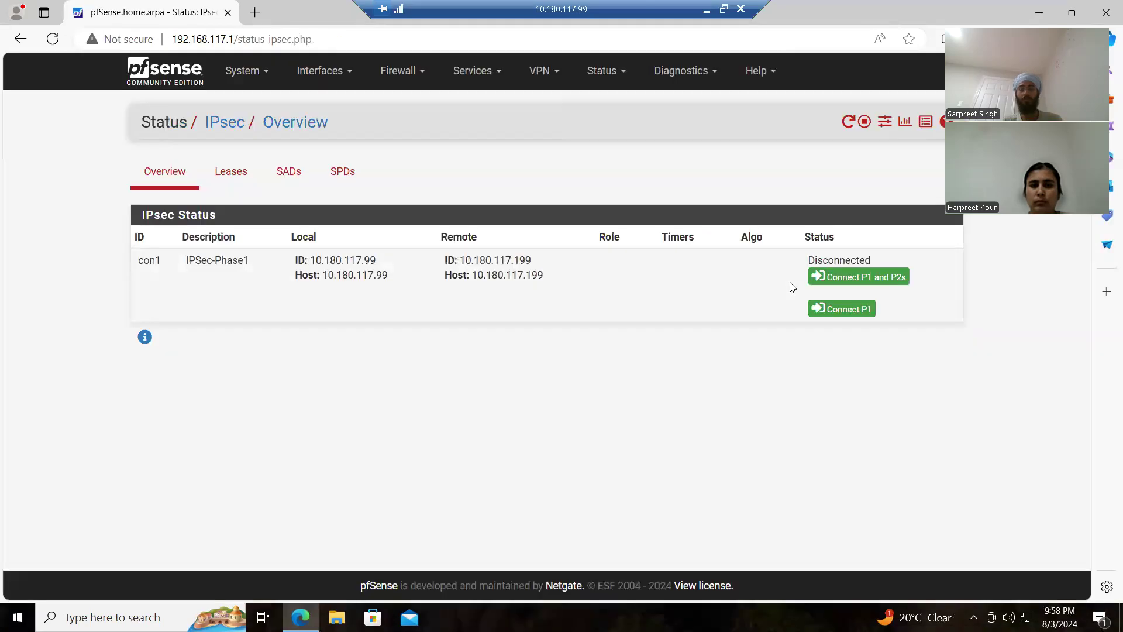
pyautogui.click(707, 10)
pyautogui.click(706, 9)
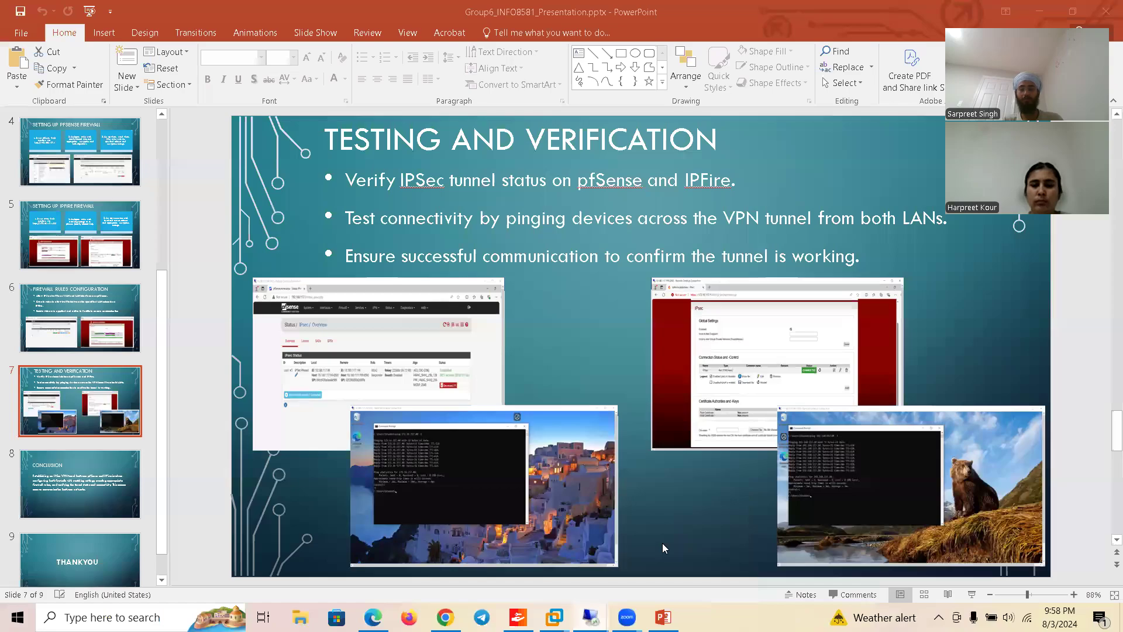
pyautogui.hotkey('alt', 'Tab')
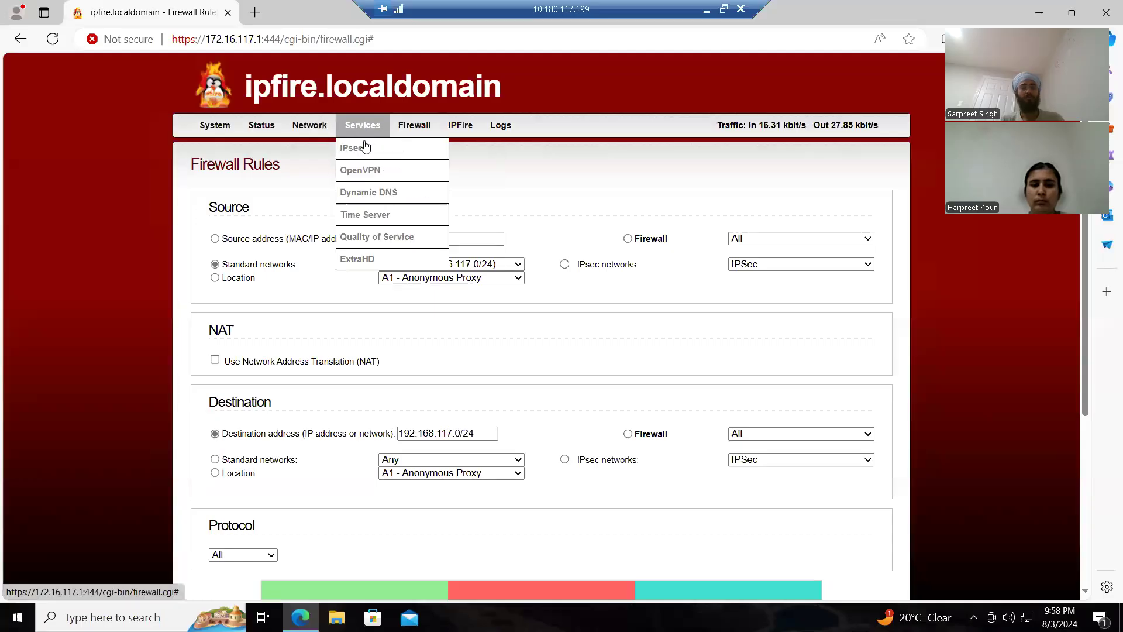
pyautogui.click(365, 146)
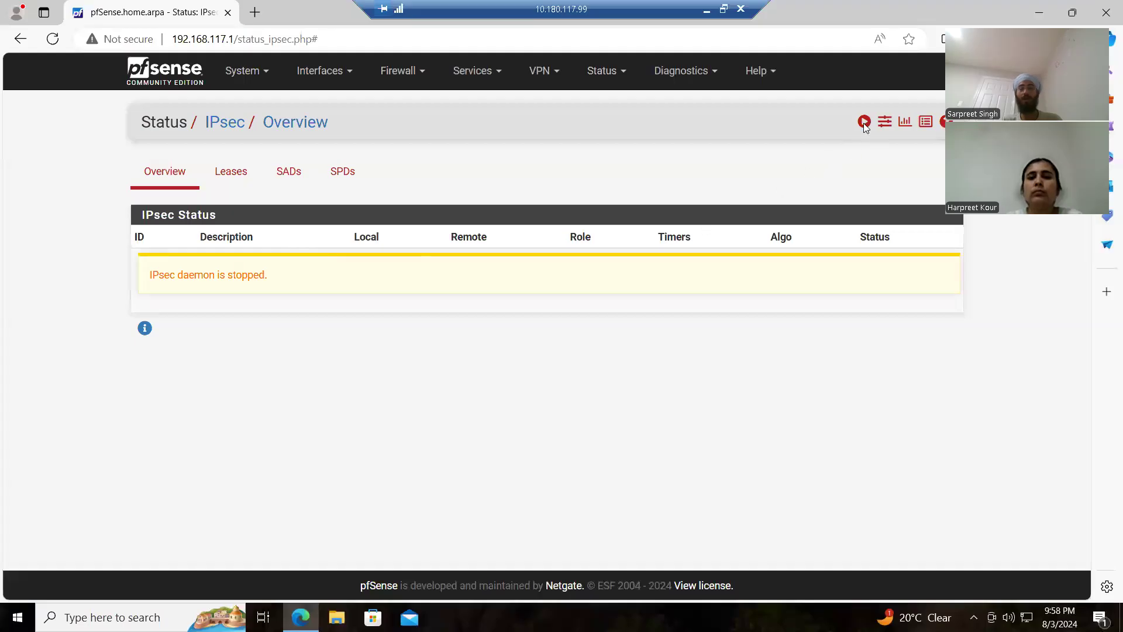
# Step: Start the IPsec service on pfSense, then connect con1's P1 and P2s and expand its child SA entries
pyautogui.click(865, 122)
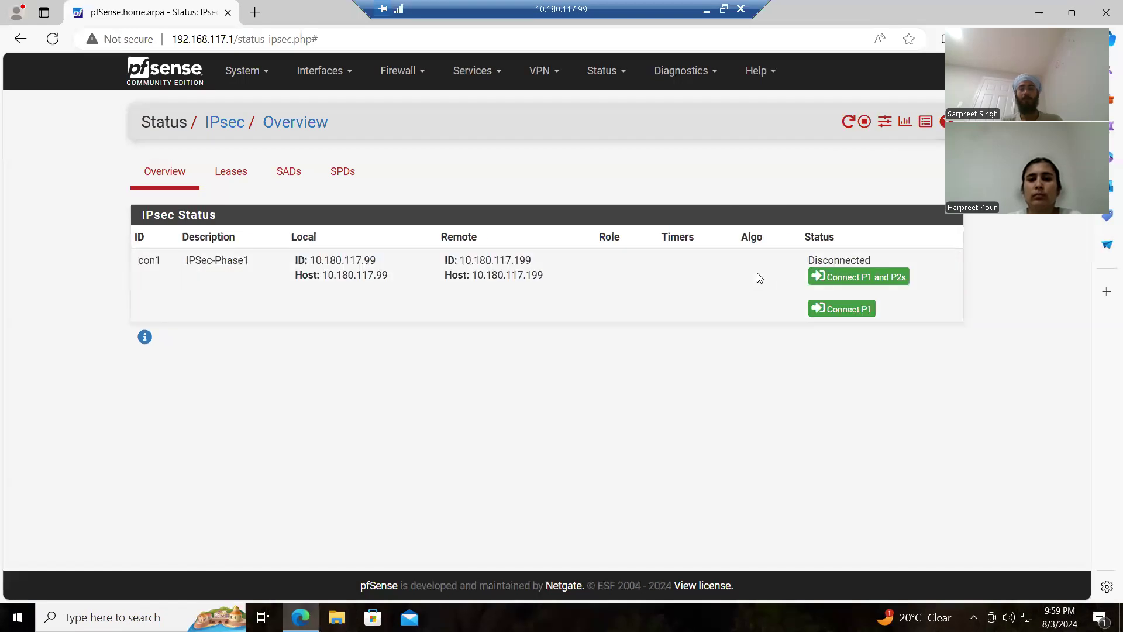
pyautogui.click(842, 277)
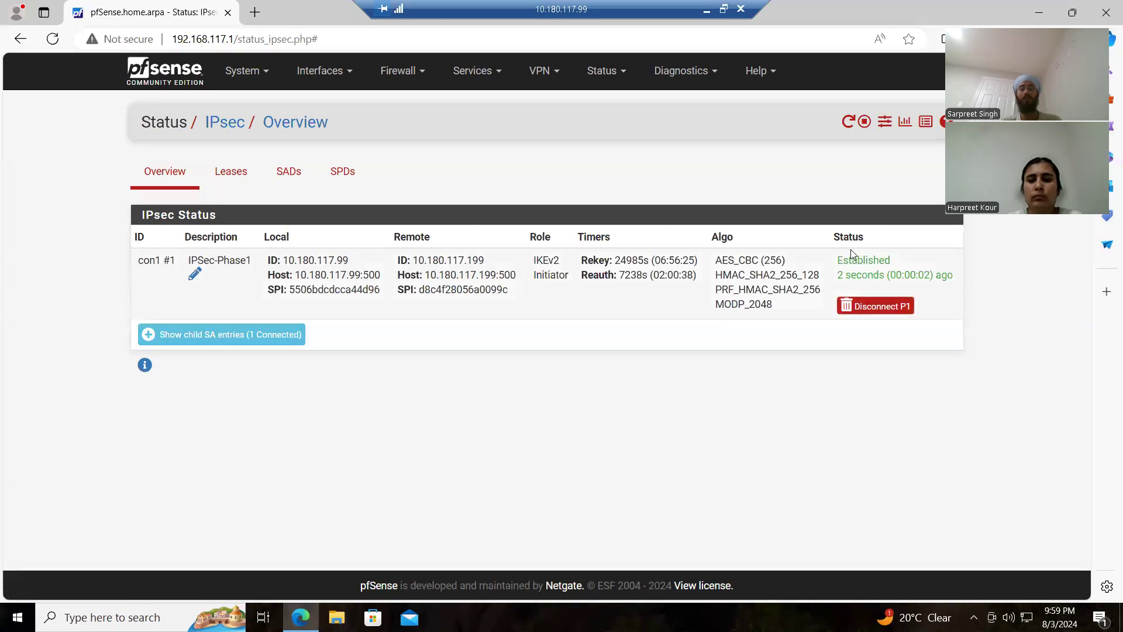
pyautogui.moveTo(838, 264); pyautogui.dragTo(948, 277)
pyautogui.click(286, 337)
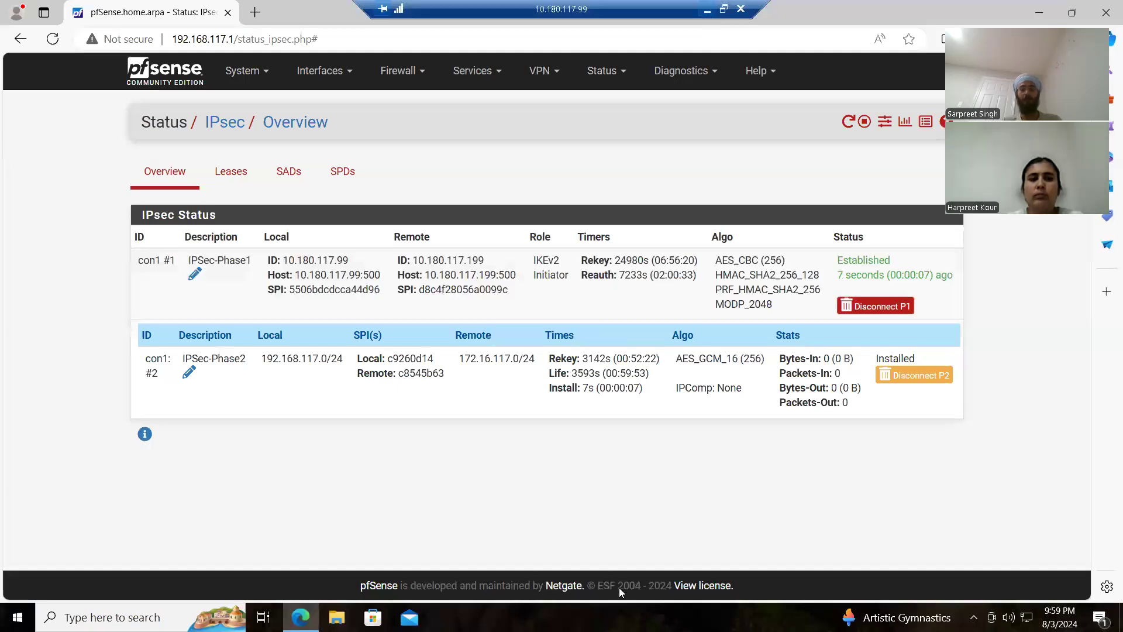
# Step: Switch to the 10.180.117.199 session and restart the IPSec connection in IPFire's Connection Status and -Control section
pyautogui.click(707, 15)
pyautogui.click(665, 558)
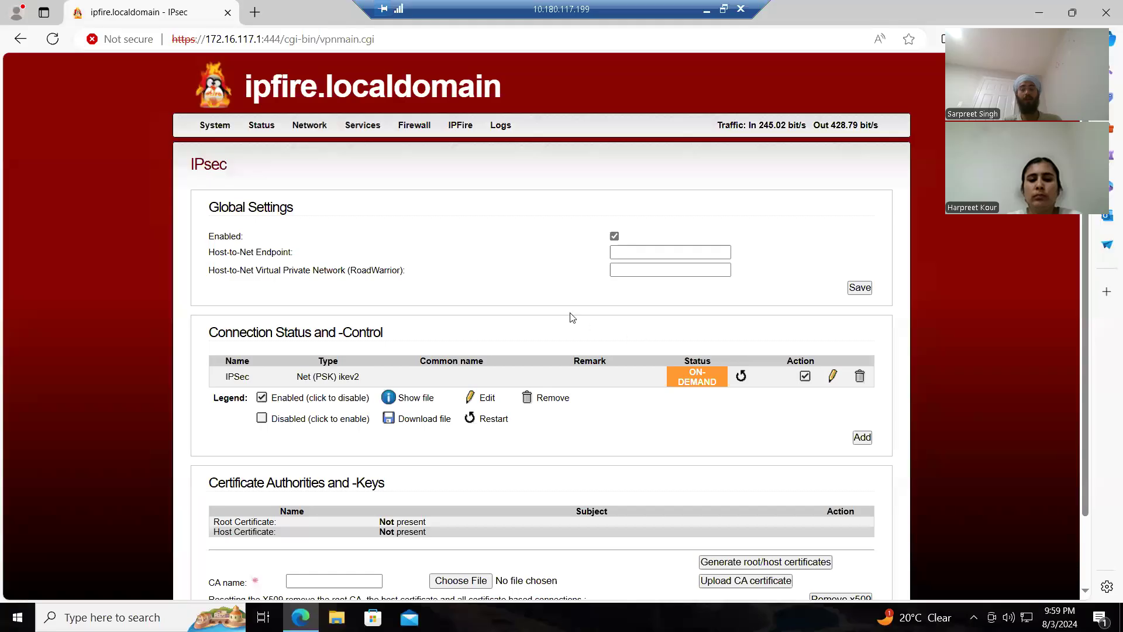
pyautogui.click(741, 378)
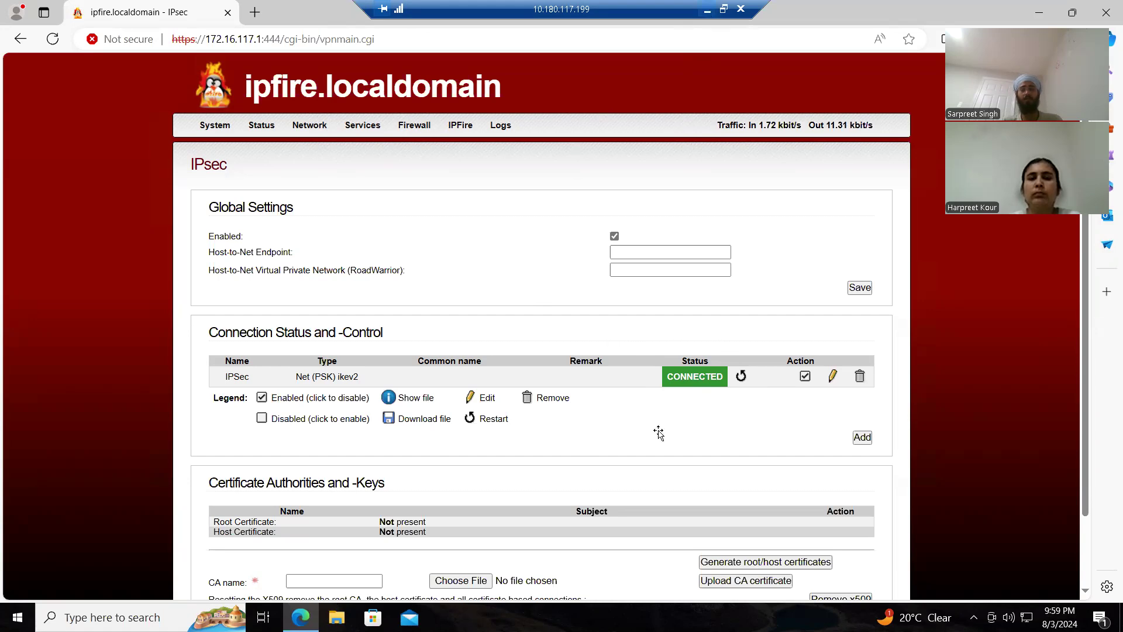
# Step: Return to the 10.180.117.99 session and open a Command Prompt on that machine
pyautogui.moveTo(591, 616)
pyautogui.click(568, 524)
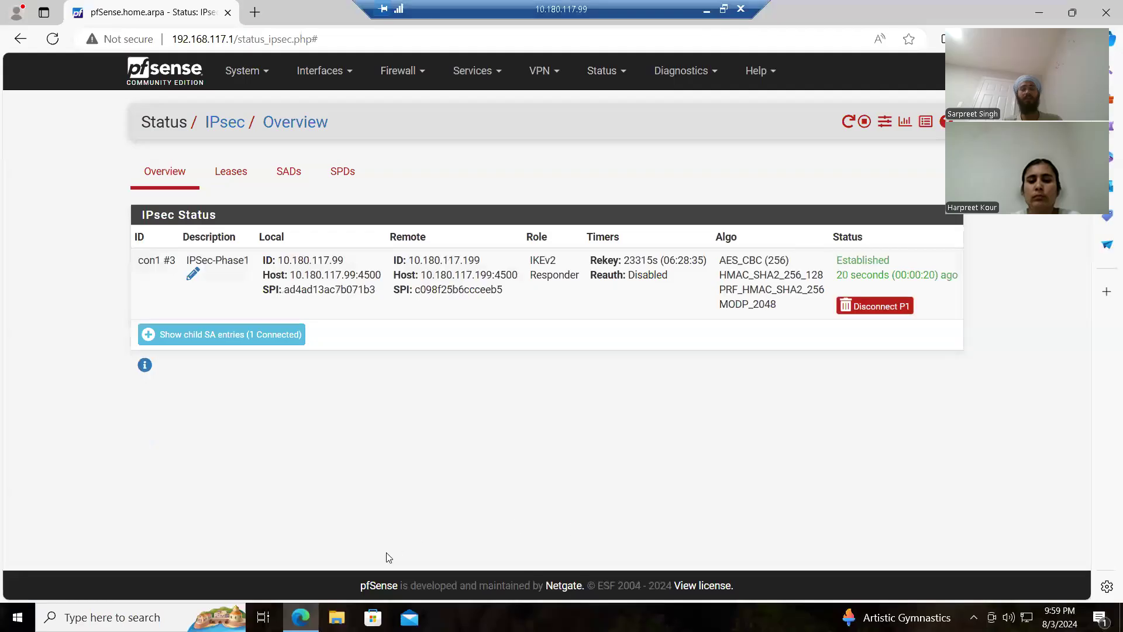
pyautogui.click(15, 619)
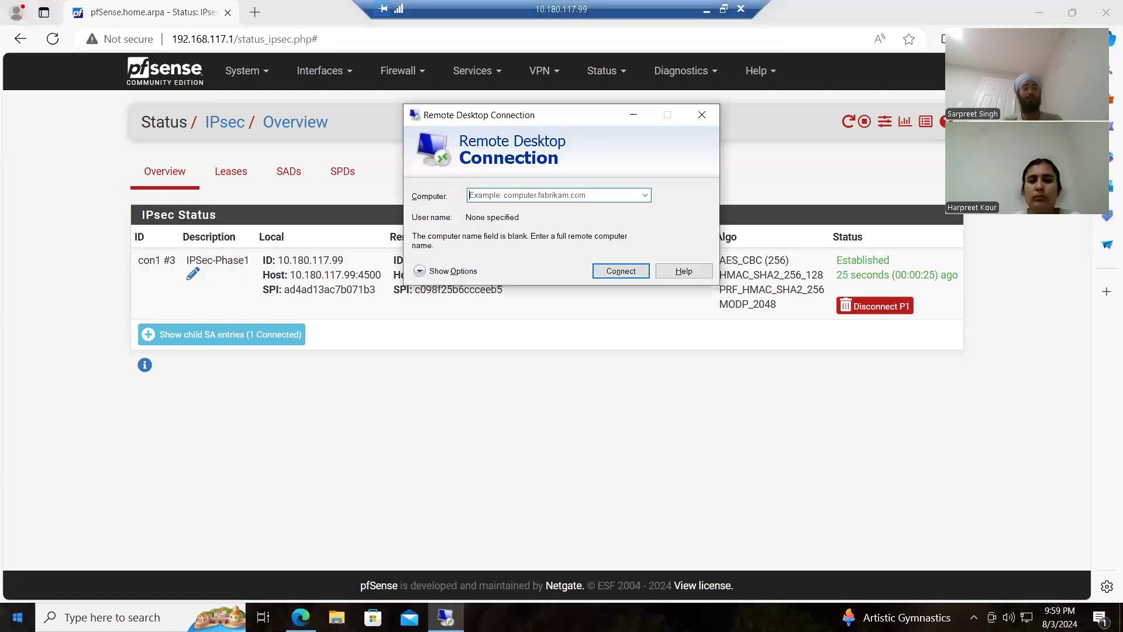
pyautogui.click(702, 115)
pyautogui.click(17, 618)
pyautogui.write('cmd')
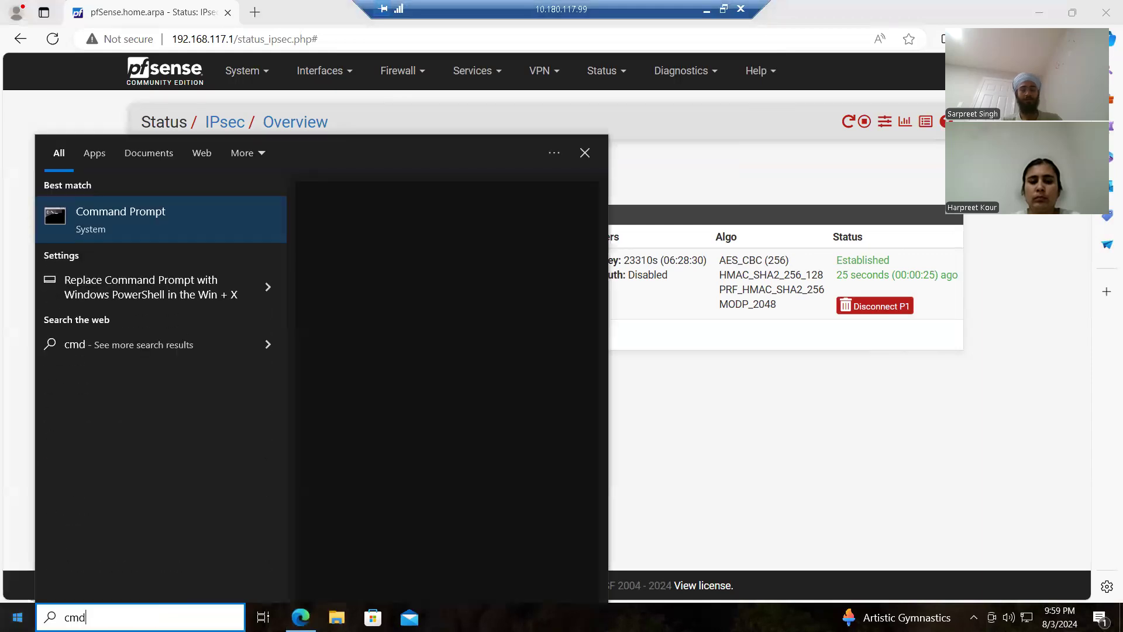
pyautogui.press('Return')
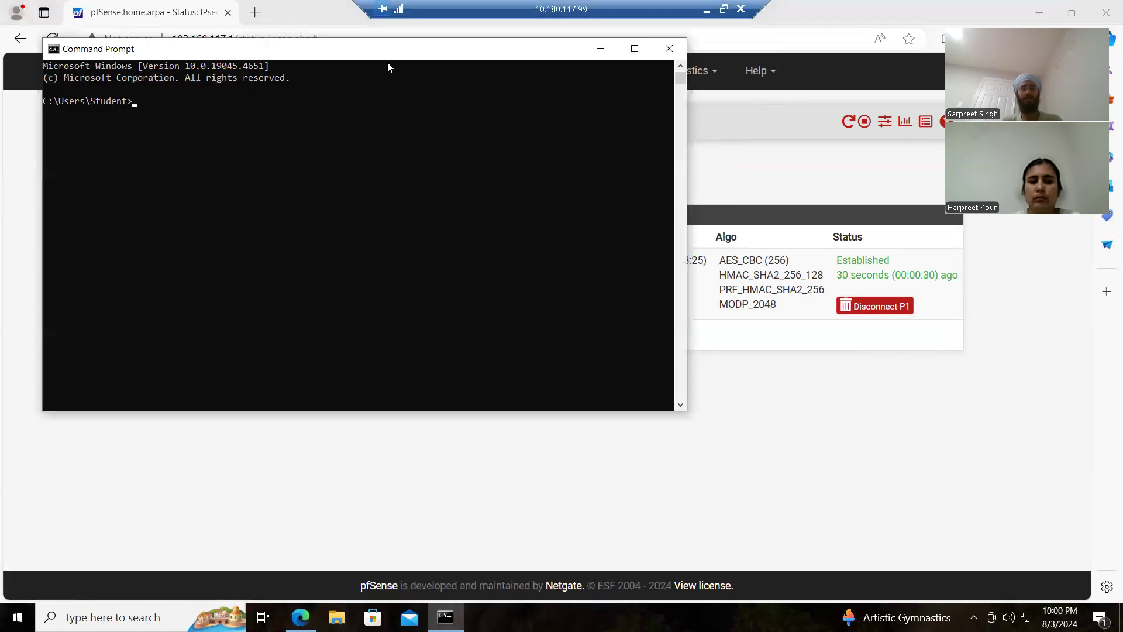
# Step: Move the Command Prompt window toward the middle of the desktop and run ipconfig
pyautogui.moveTo(396, 55); pyautogui.dragTo(583, 171)
pyautogui.click(559, 314)
pyautogui.write('ping')
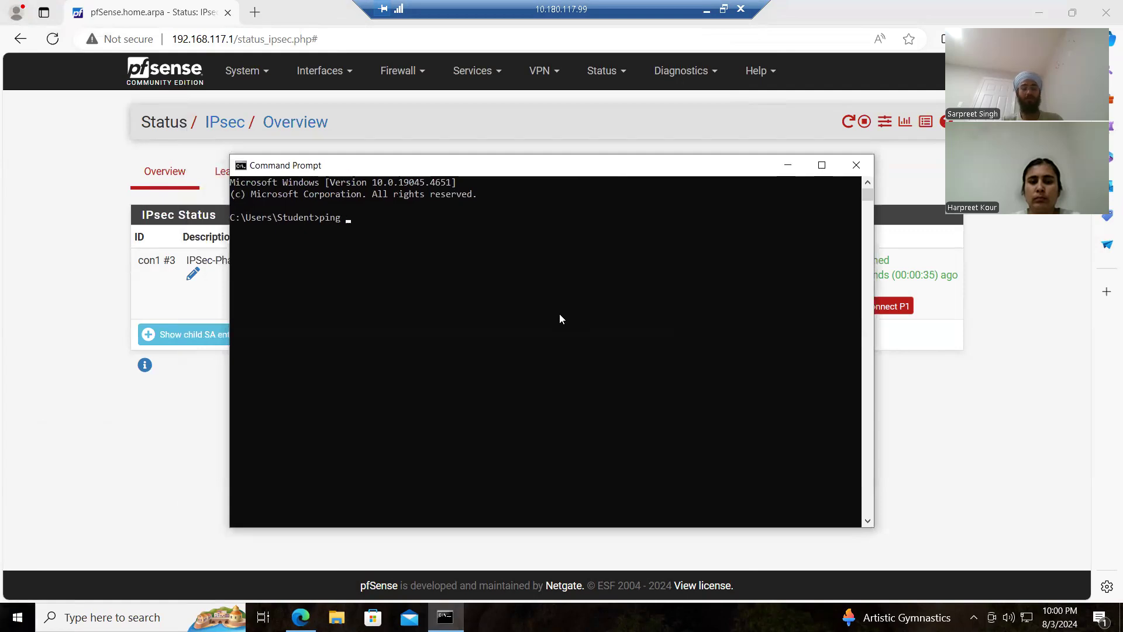
pyautogui.press('BackSpace')
pyautogui.press('BackSpace')
pyautogui.press('BackSpace')
pyautogui.press('BackSpace')
pyautogui.write('ipconfig')
pyautogui.press('Return')
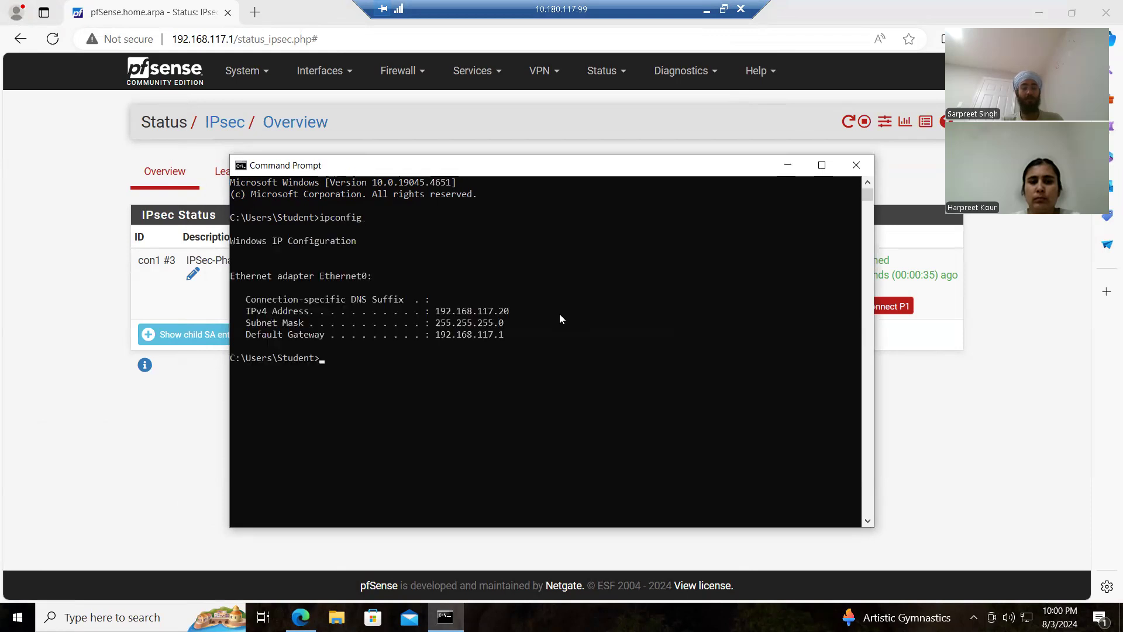
# Step: Copy the Ethernet0 adapter's IPv4 address from the ipconfig output
pyautogui.moveTo(435, 310); pyautogui.dragTo(507, 316)
pyautogui.click(507, 315)
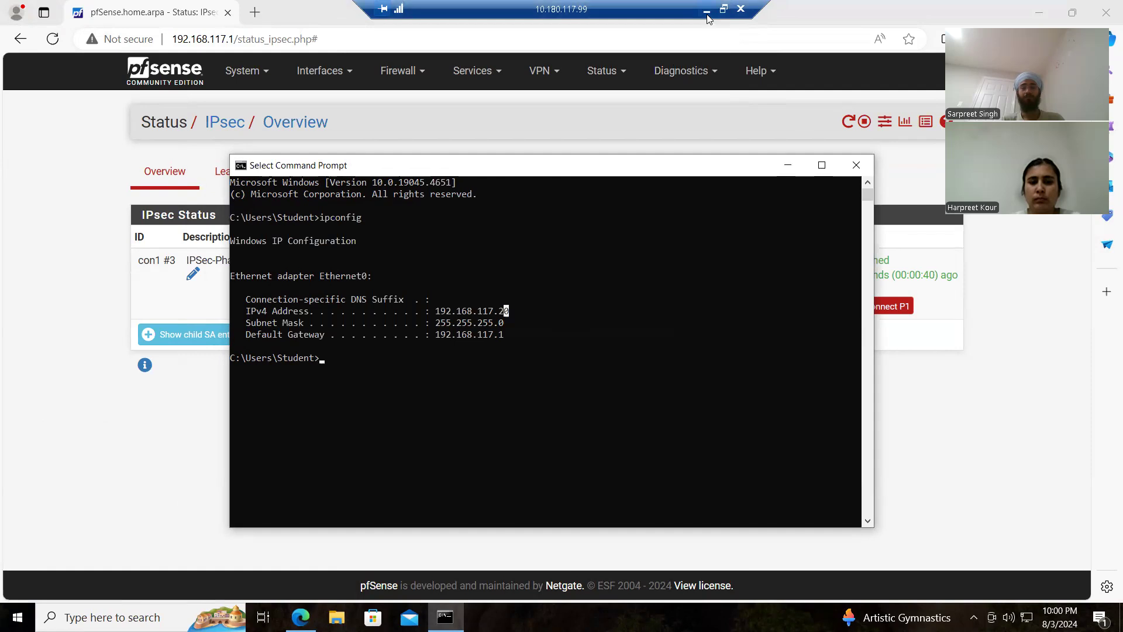
pyautogui.moveTo(440, 313); pyautogui.dragTo(510, 312)
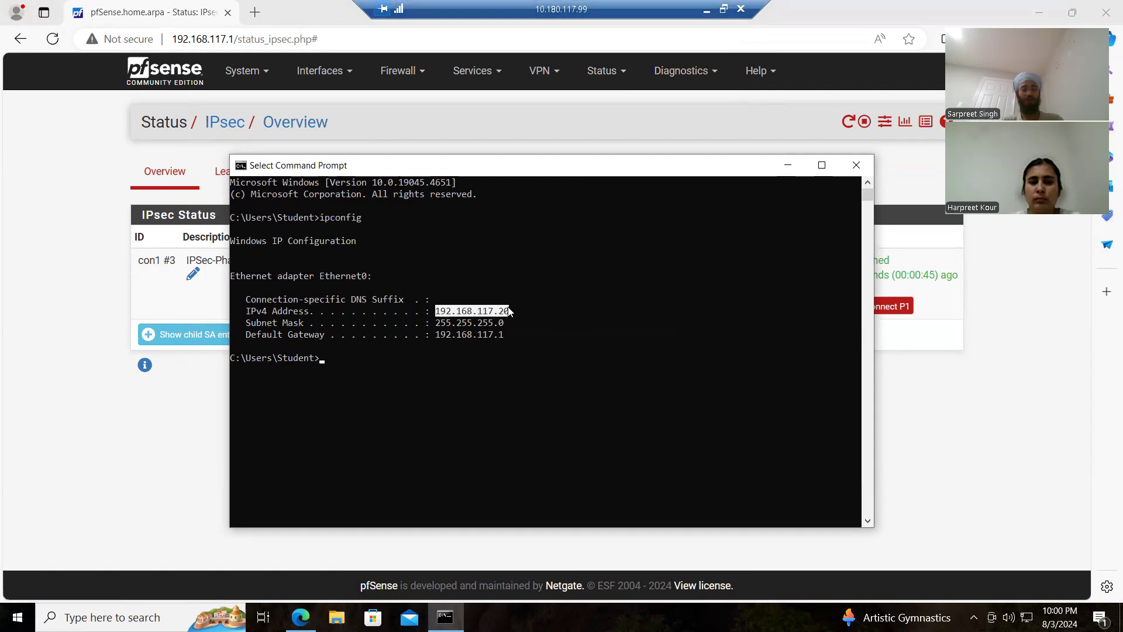
pyautogui.rightClick(509, 312)
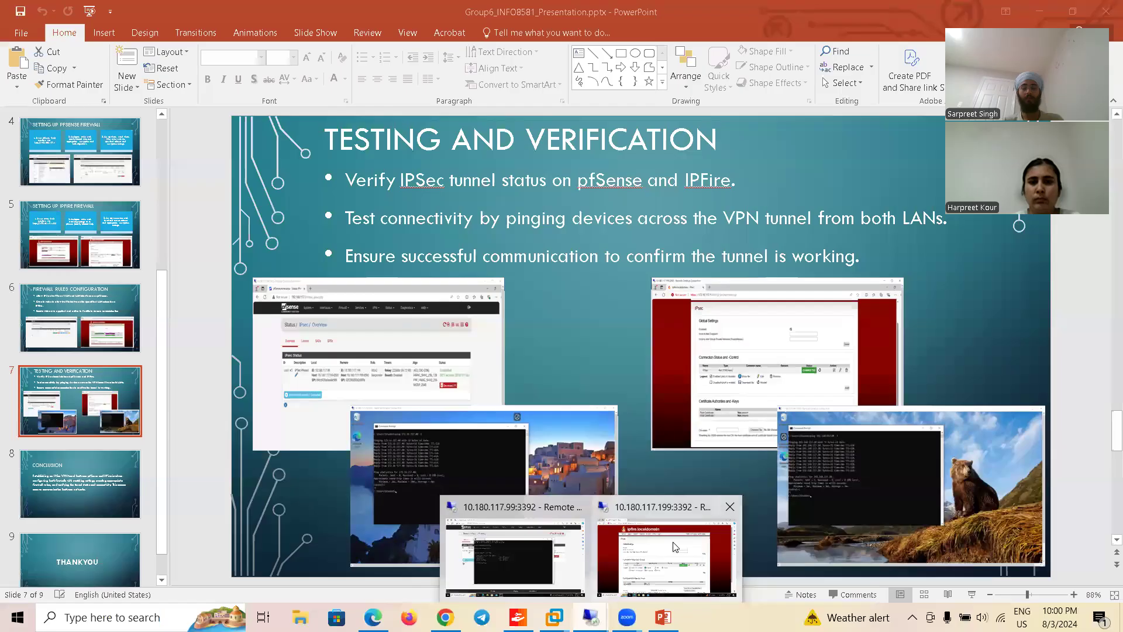
# Step: Switch to the 10.180.117.199 session and open a Command Prompt there
pyautogui.click(673, 543)
pyautogui.rightClick(18, 618)
pyautogui.click(18, 617)
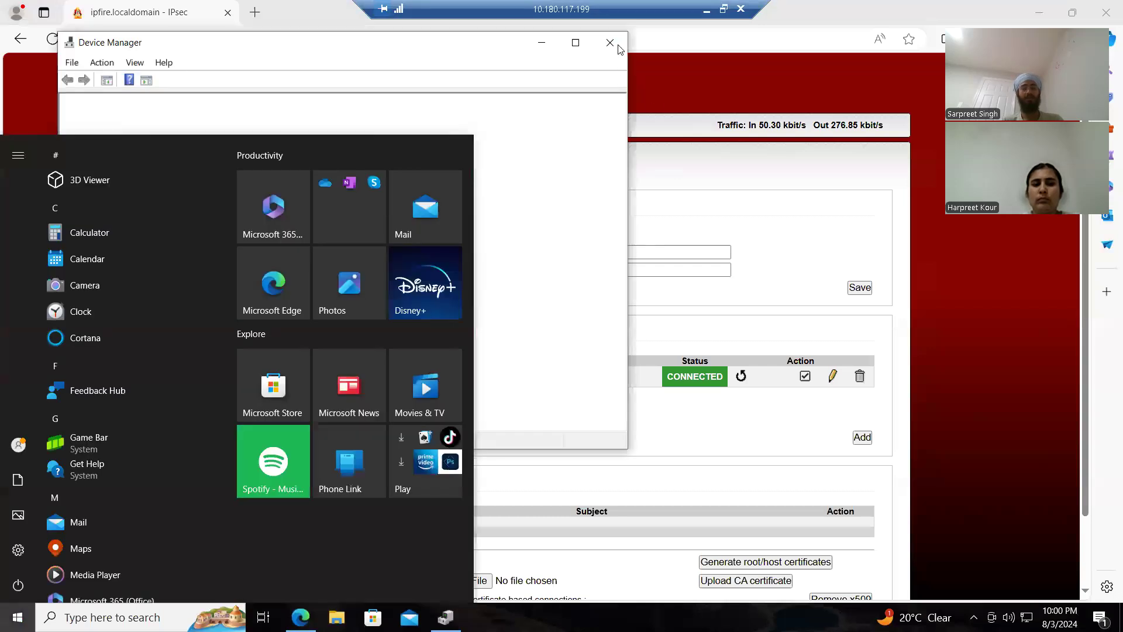
pyautogui.click(619, 49)
pyautogui.click(17, 617)
pyautogui.write('cmd')
pyautogui.press('Return')
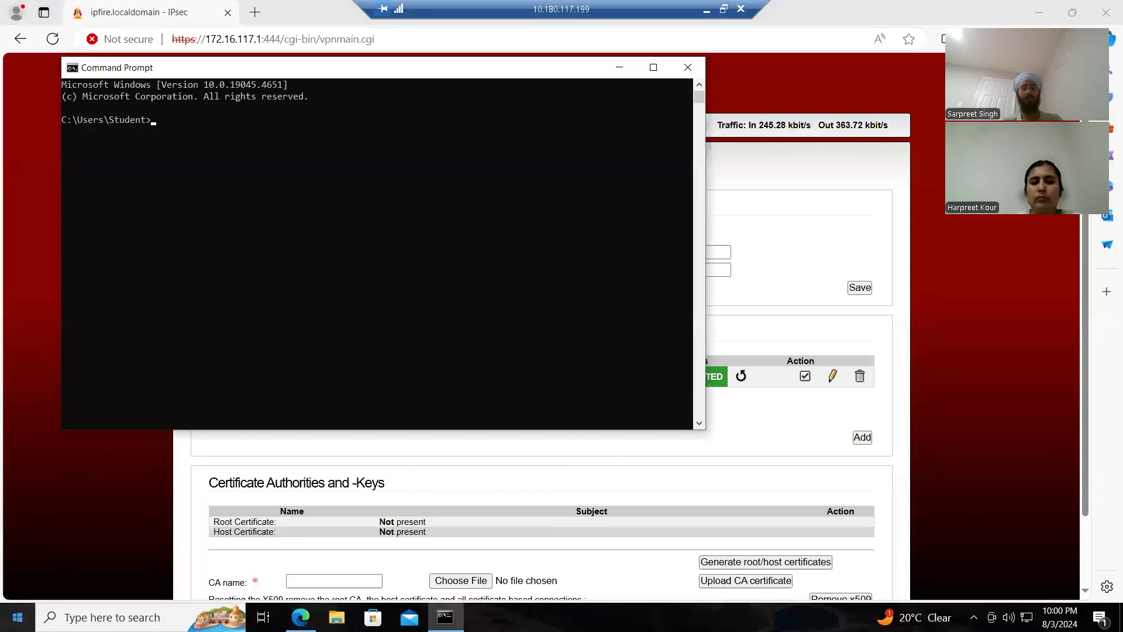
# Step: Run ipconfig on the IPFire-side machine and highlight its IPv4 address in the output
pyautogui.moveTo(386, 75); pyautogui.dragTo(588, 232)
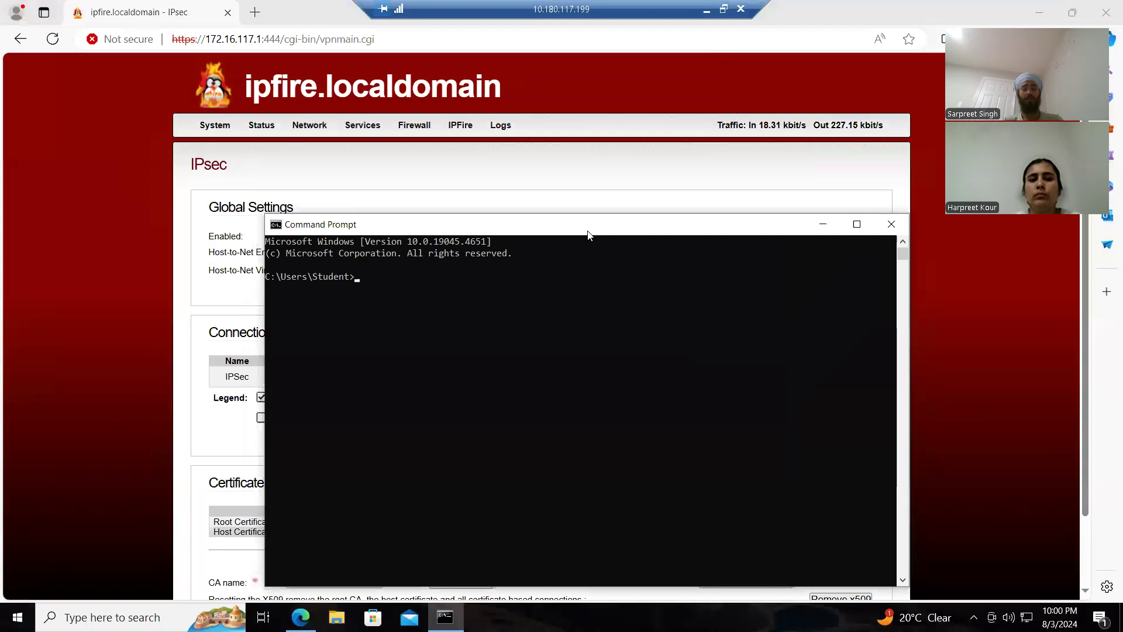
pyautogui.write('ipconfig')
pyautogui.press('Return')
pyautogui.click(597, 443)
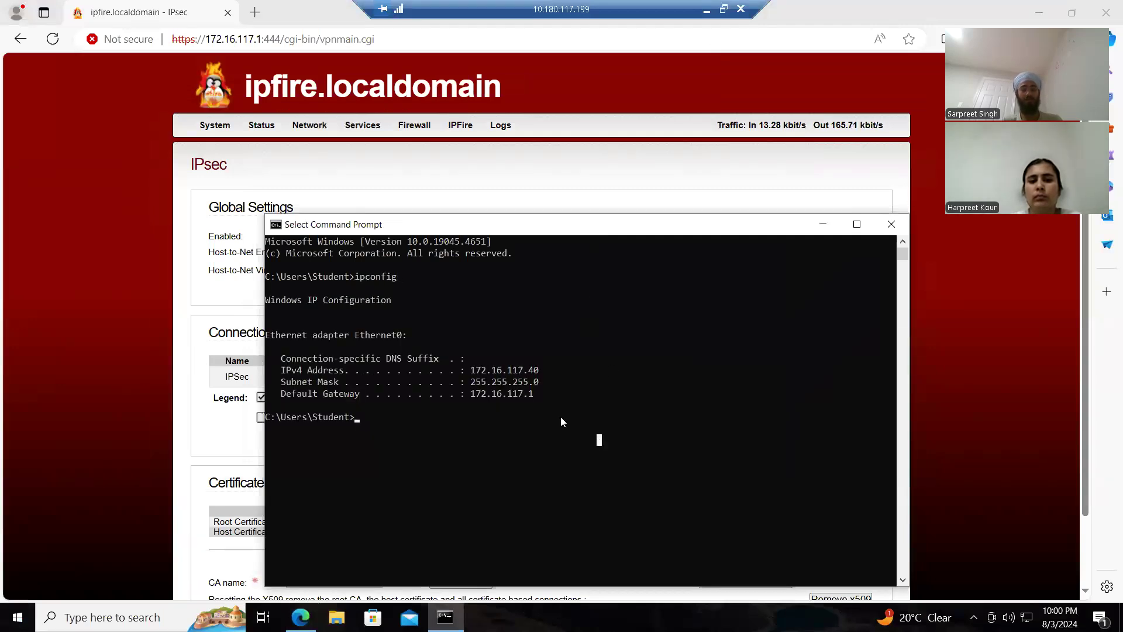
pyautogui.moveTo(475, 369); pyautogui.dragTo(565, 372)
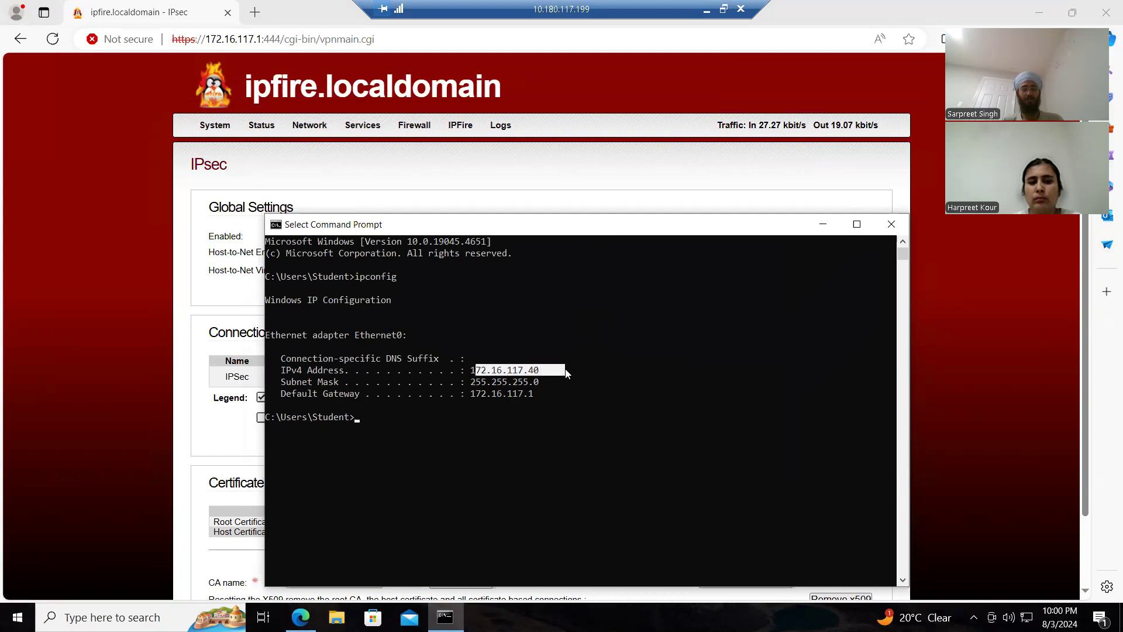
pyautogui.rightClick(485, 437)
# Step: Ping 192.168.117.20 continuously with the -t option from the IPFire-side machine and examine the replies
pyautogui.write('ping 192.168.117.20')
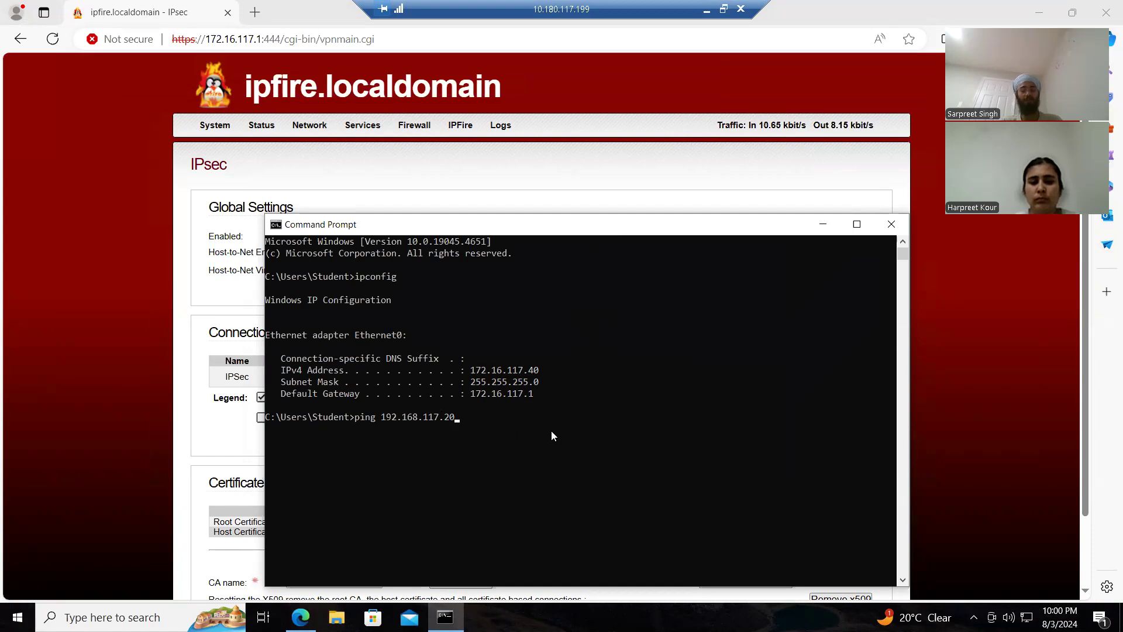
pyautogui.write('-t')
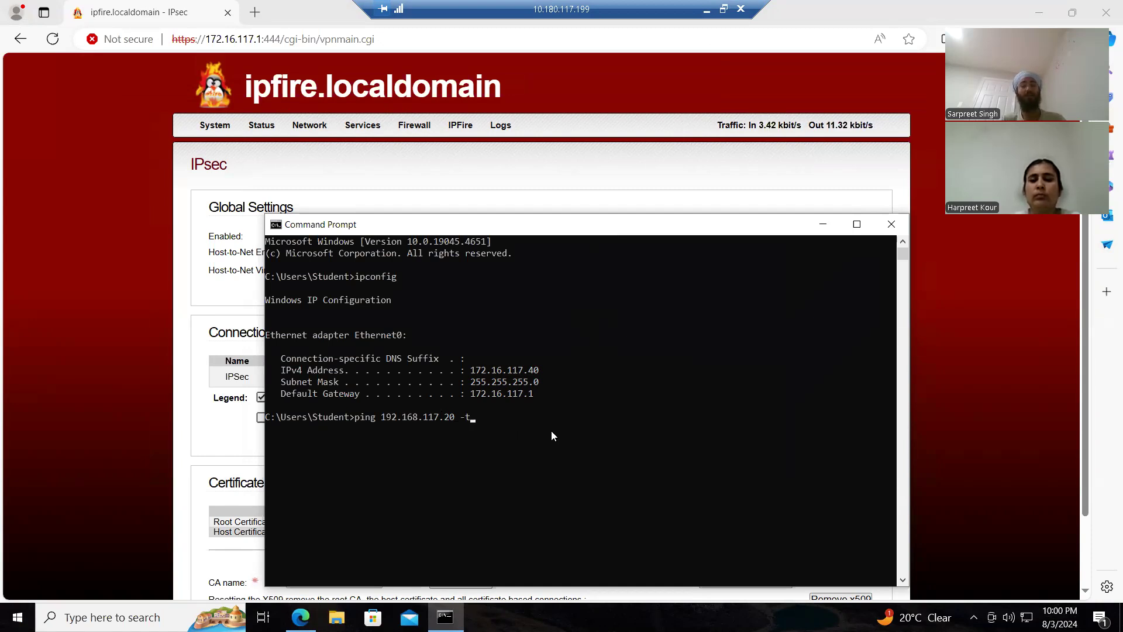
pyautogui.moveTo(680, 222); pyautogui.dragTo(691, 129)
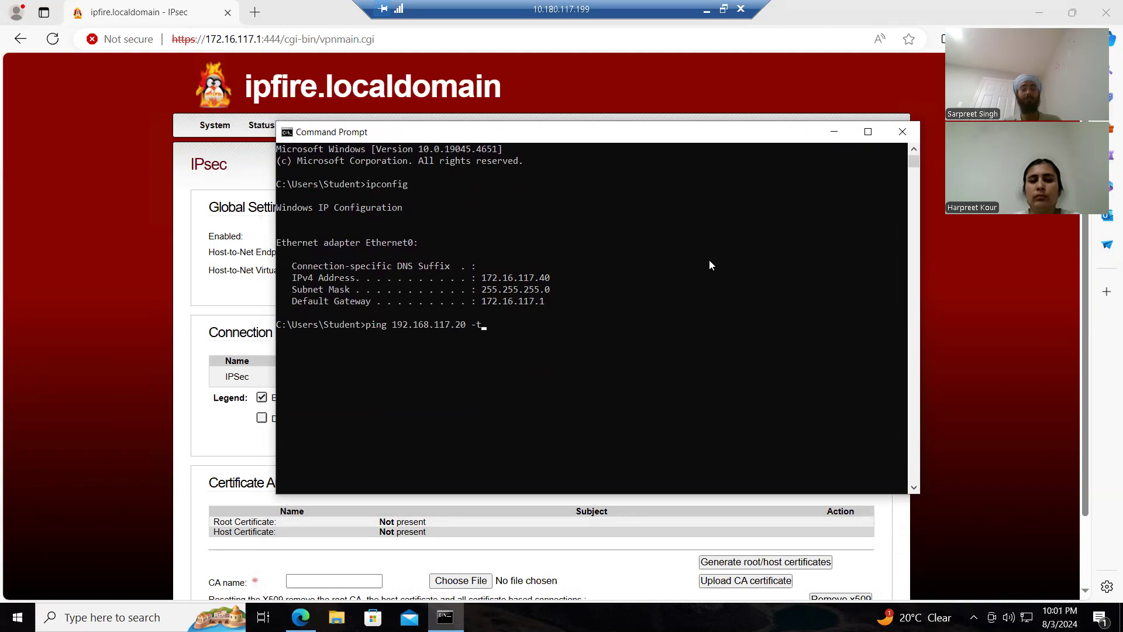
pyautogui.press('Return')
pyautogui.moveTo(558, 383); pyautogui.dragTo(366, 359)
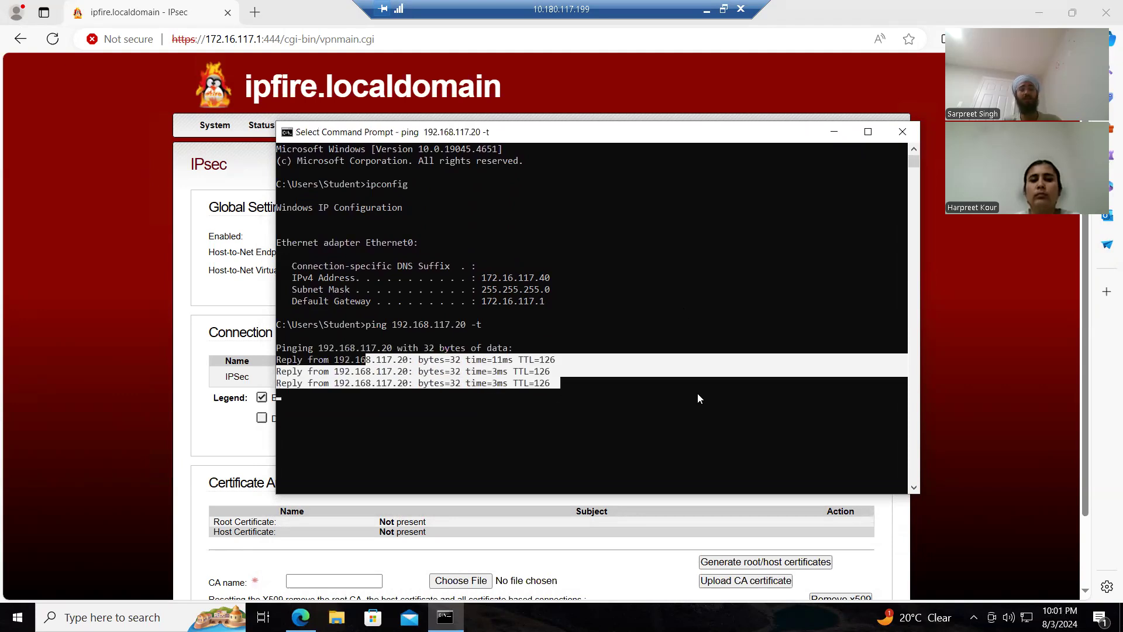
pyautogui.click(678, 405)
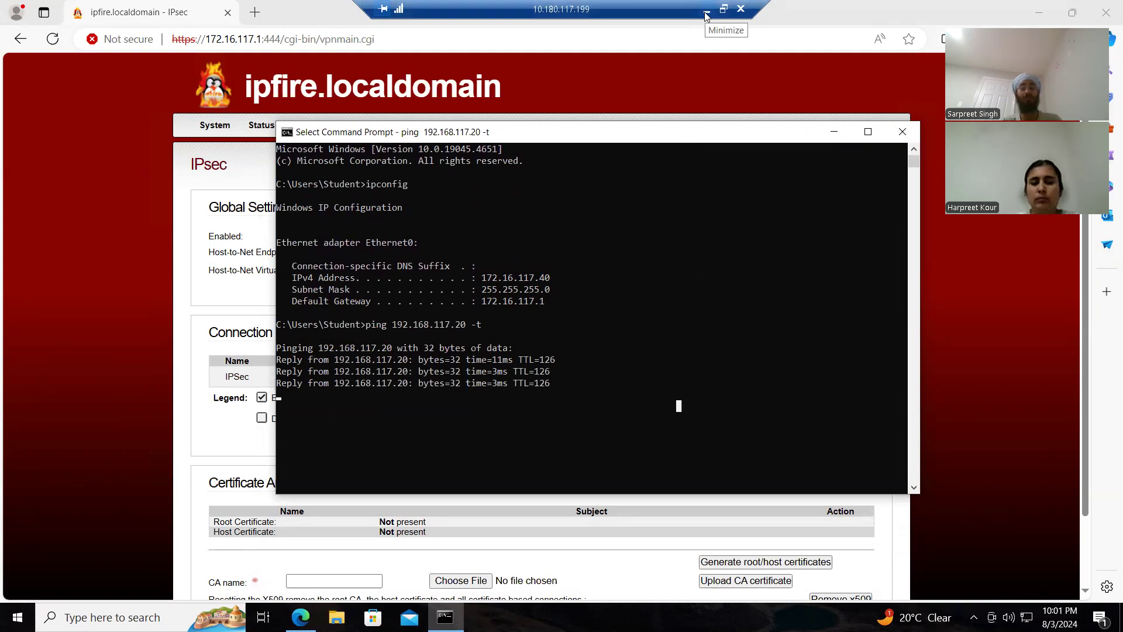
# Step: Copy the IPFire-side IPv4 address, then ping 172.16.117.40 with -t from the 10.180.117.99 session and examine the replies
pyautogui.moveTo(482, 278); pyautogui.dragTo(550, 281)
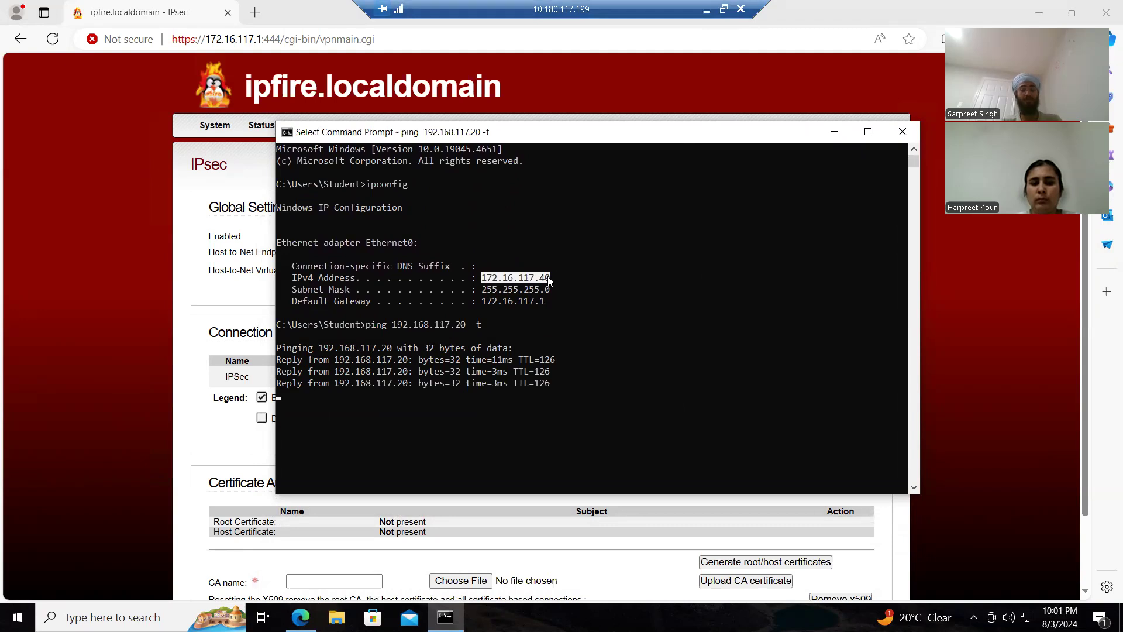
pyautogui.rightClick(549, 282)
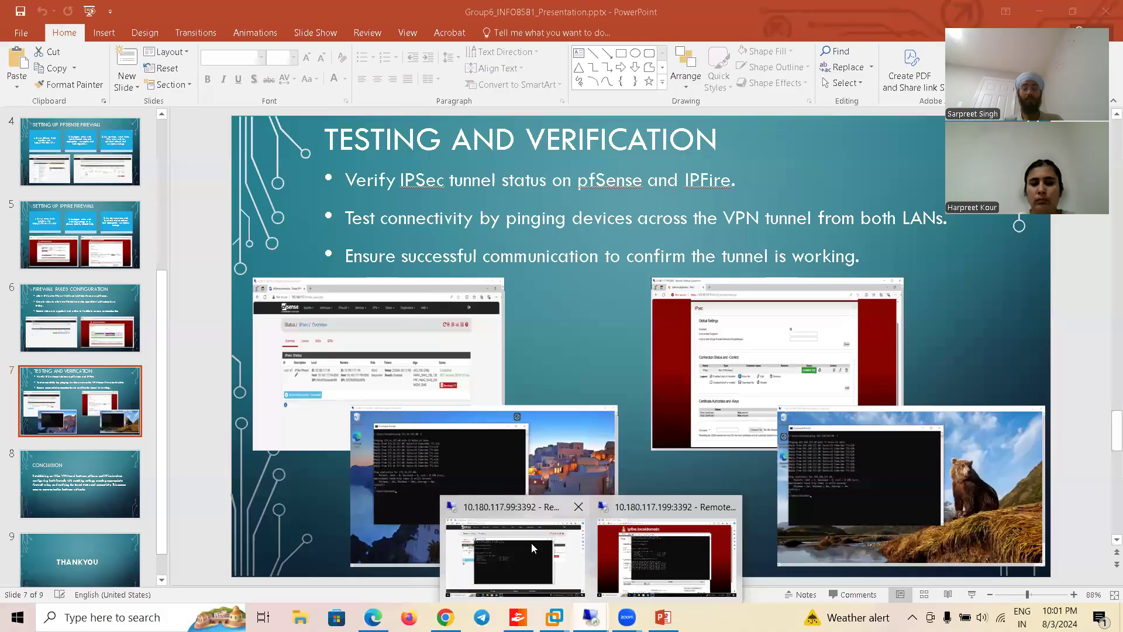
pyautogui.click(527, 543)
pyautogui.click(437, 439)
pyautogui.write('ping ')
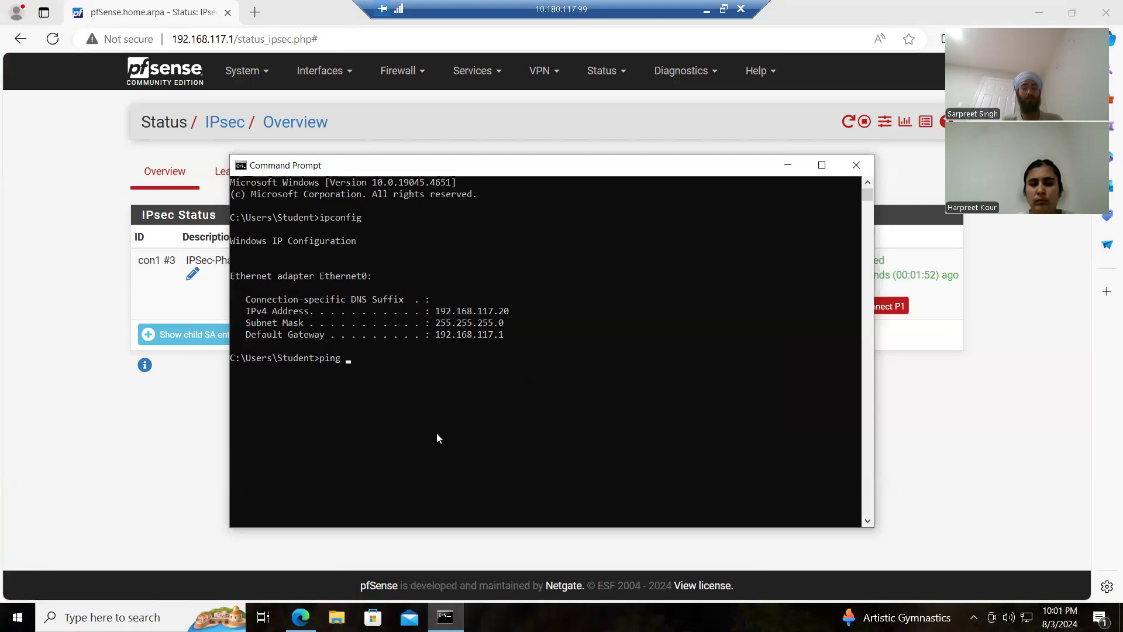
pyautogui.write('172.16.117.40 ')
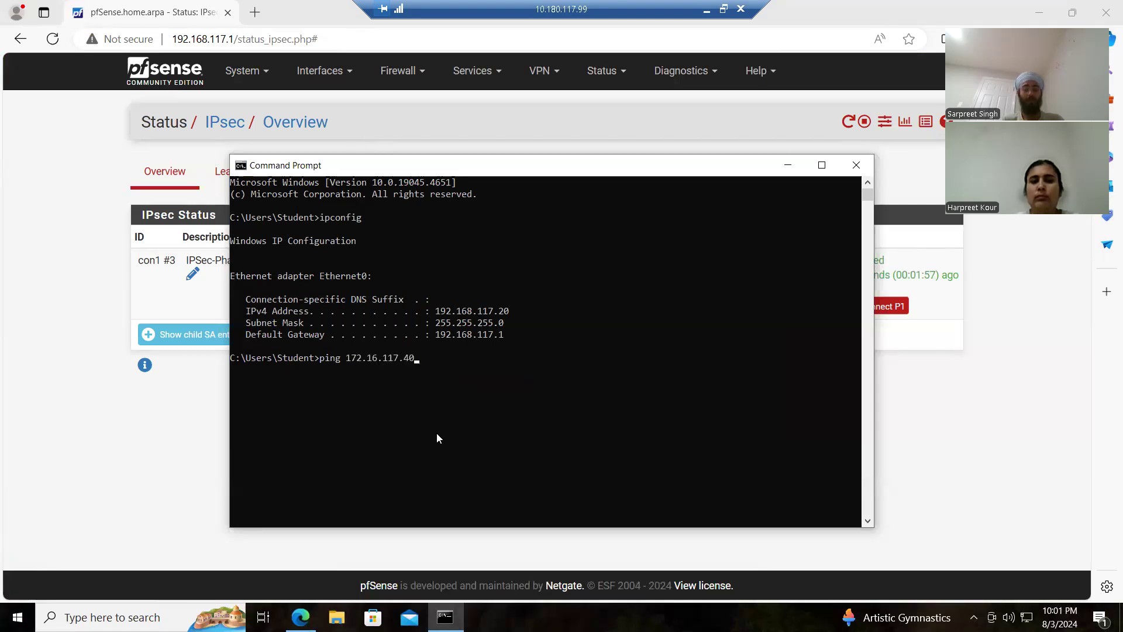
pyautogui.write('-t')
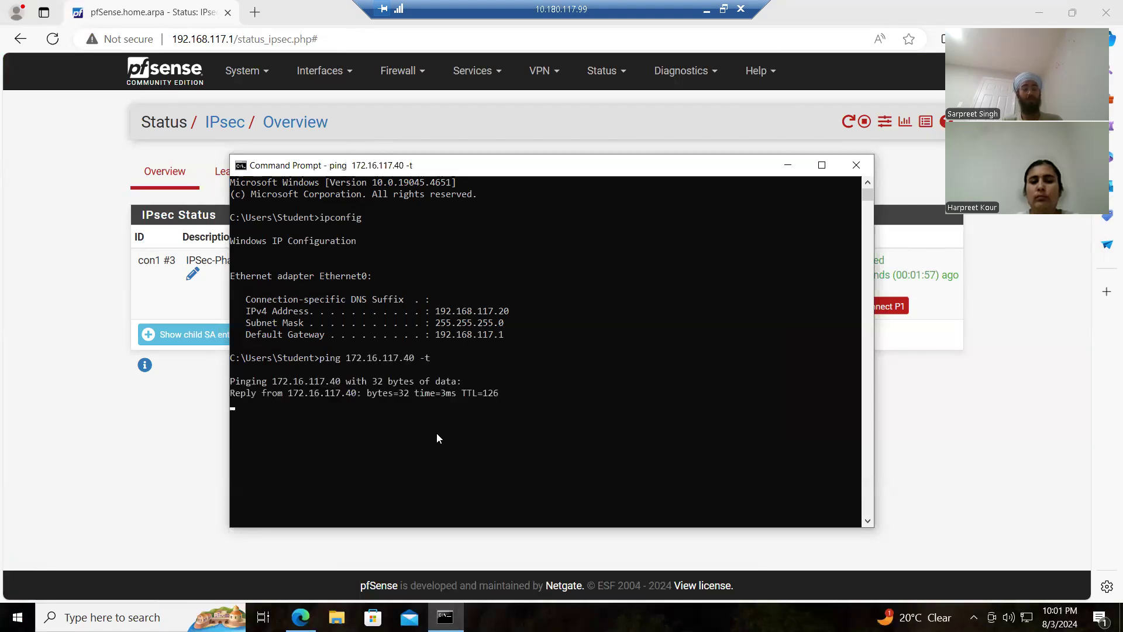
pyautogui.moveTo(524, 453); pyautogui.dragTo(315, 398)
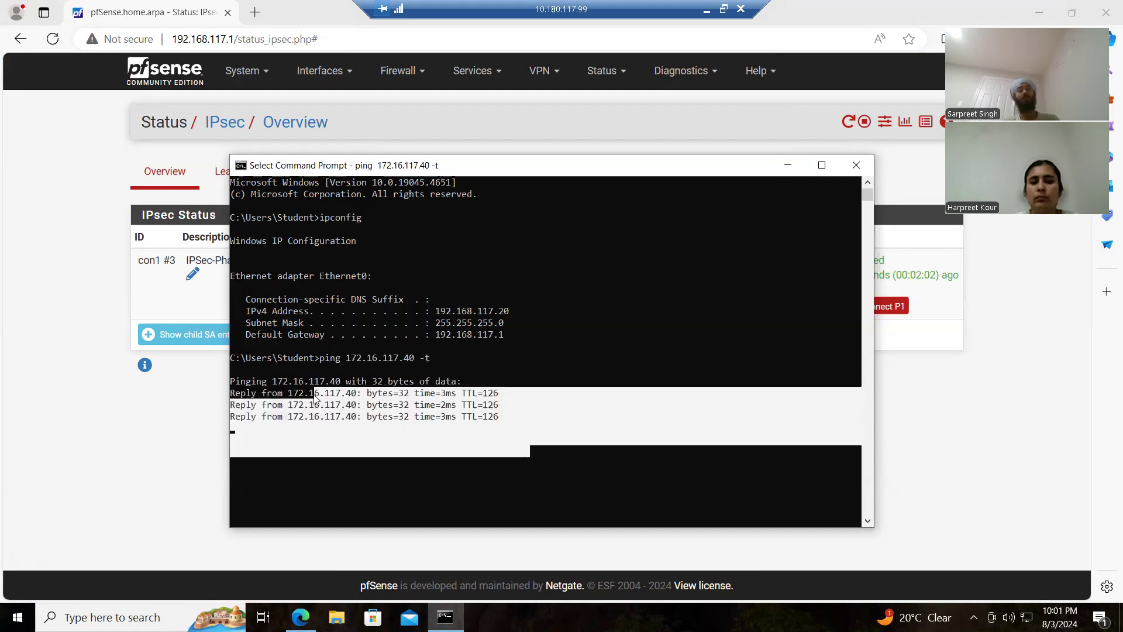
pyautogui.click(558, 474)
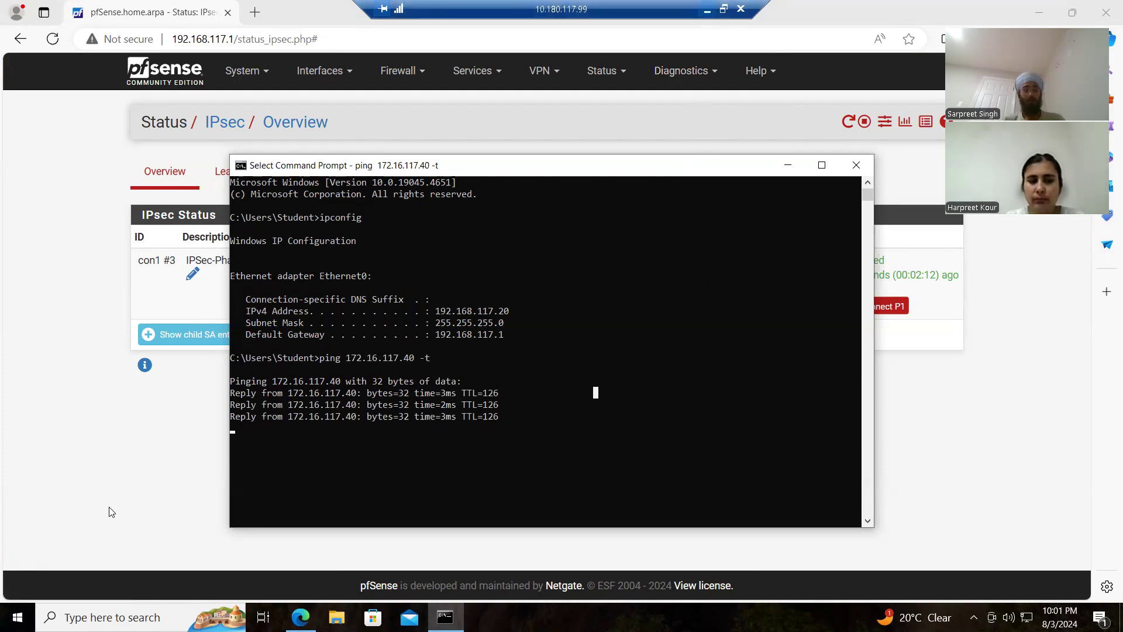
# Step: Switch to the PowerPoint presentation, go to the Conclusion slide and start the slide show from it
pyautogui.click(76, 493)
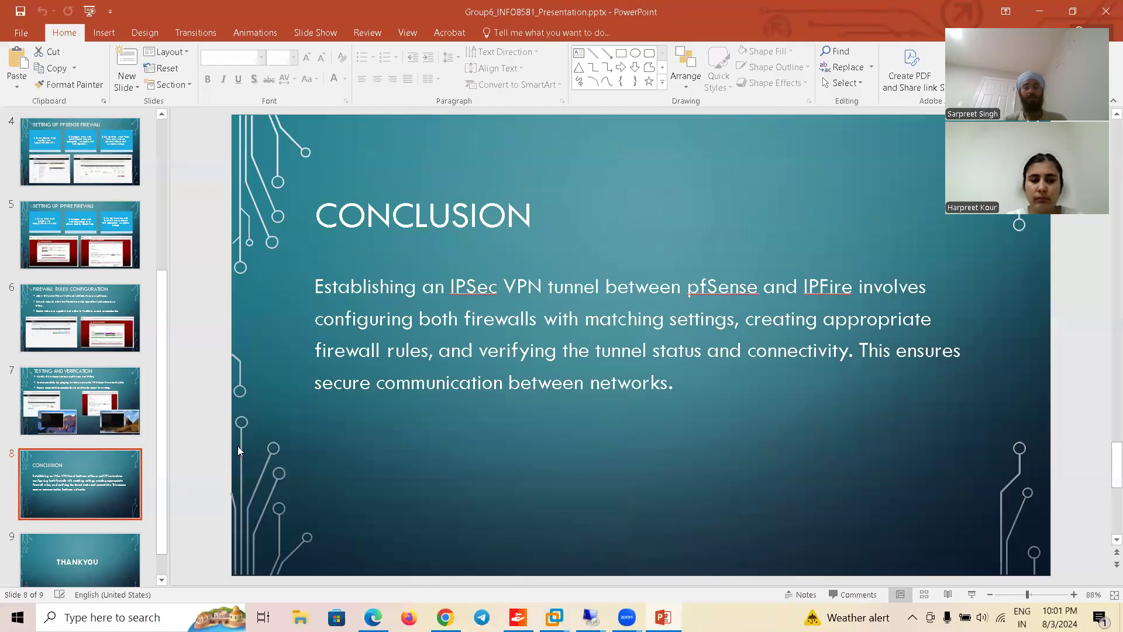
pyautogui.click(972, 595)
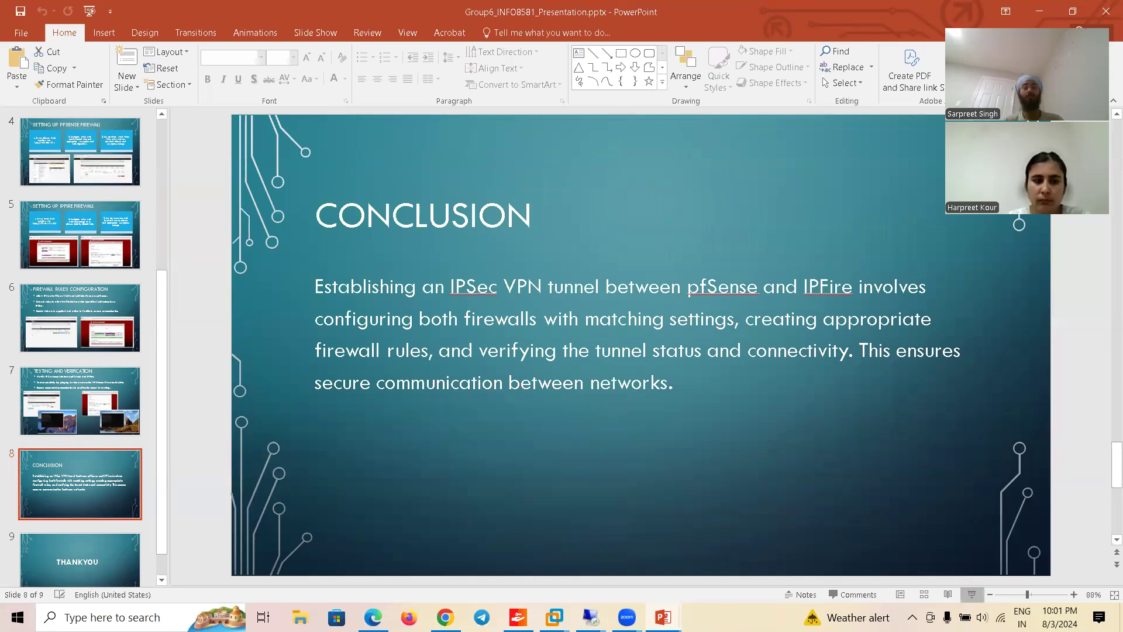